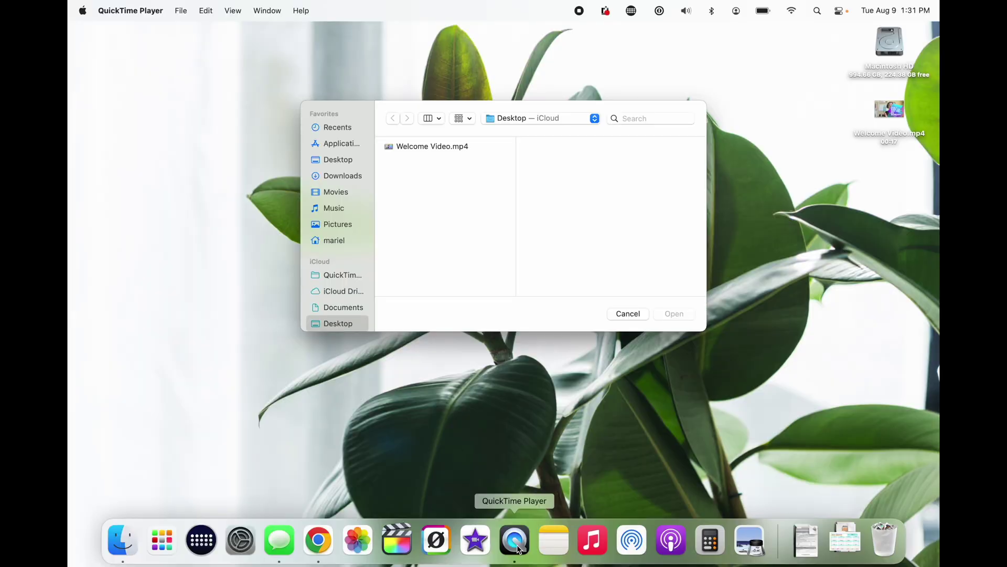
Bring up Spotlight search from the menu bar
{"action": "left_click", "coordinate": [818, 11]}
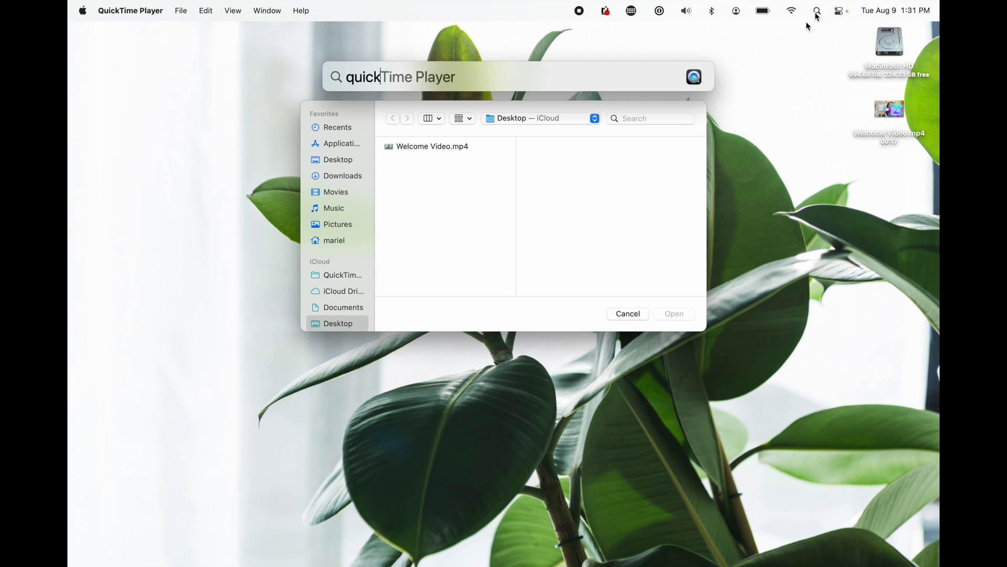
Start a new movie recording using FaceTime HD Camera video and MacBook Pro Microphone audio
{"action": "key", "text": "Return"}
{"action": "left_click", "coordinate": [181, 11]}
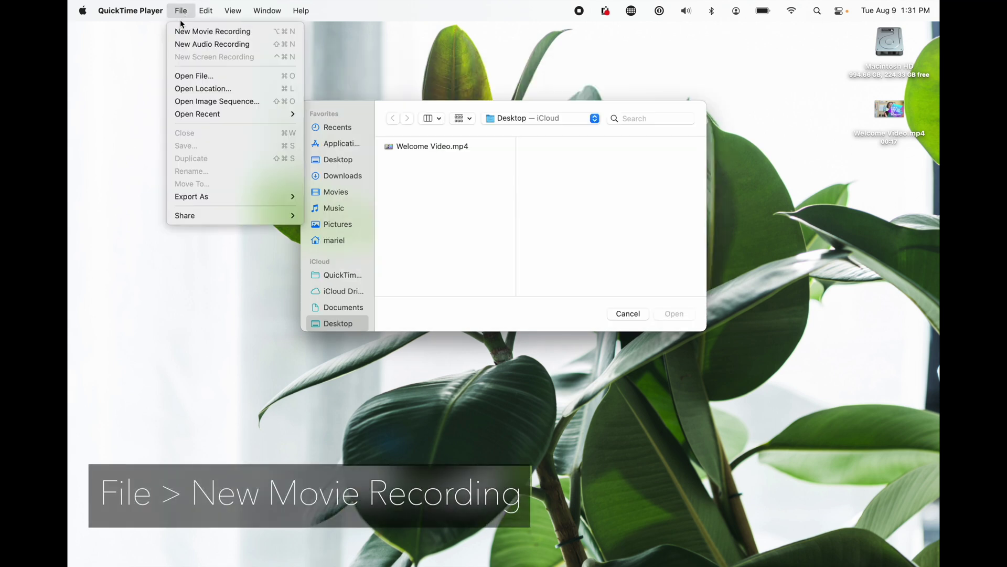
{"action": "left_click", "coordinate": [192, 33]}
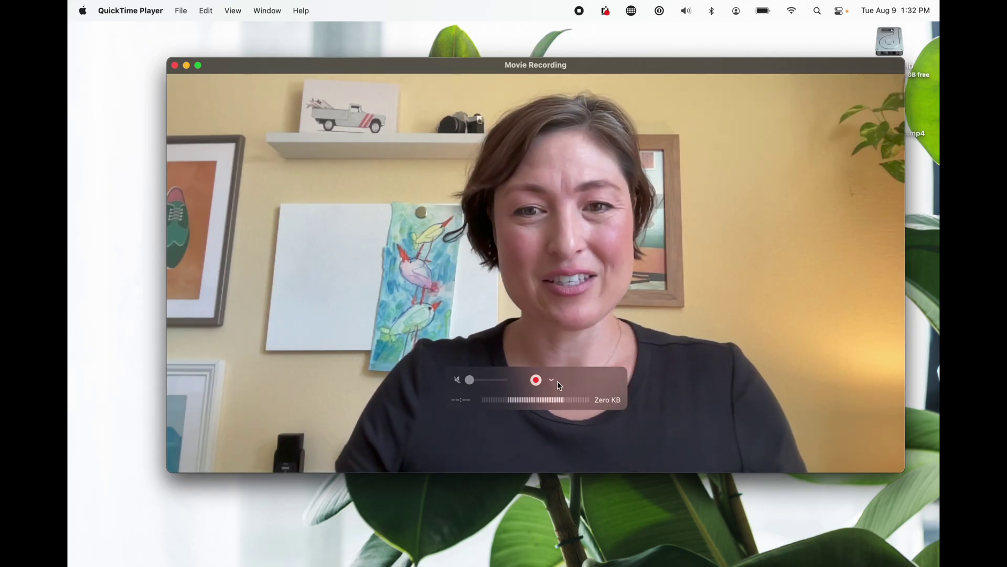
{"action": "left_click", "coordinate": [553, 382]}
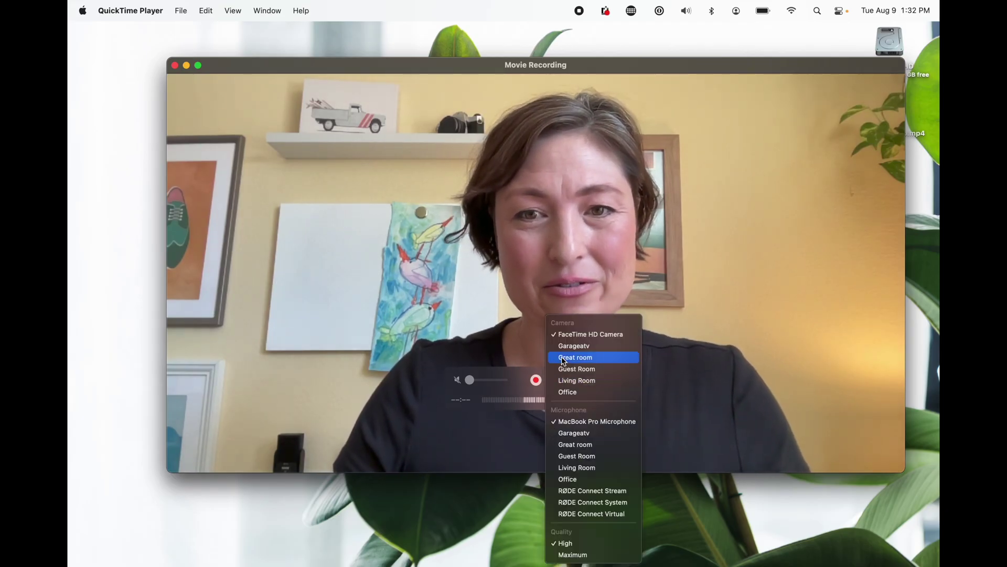
{"action": "left_click", "coordinate": [571, 336]}
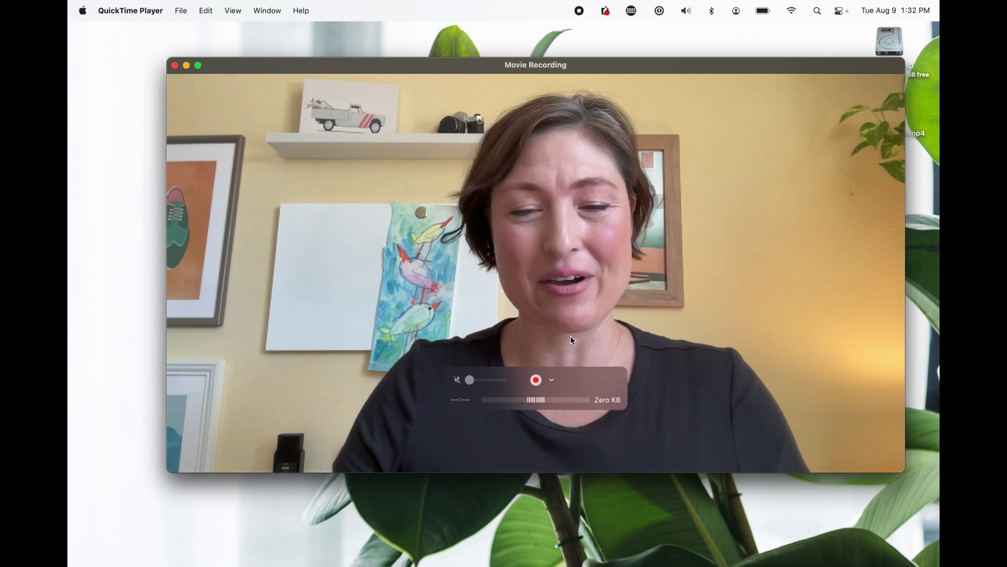
{"action": "left_click", "coordinate": [554, 383]}
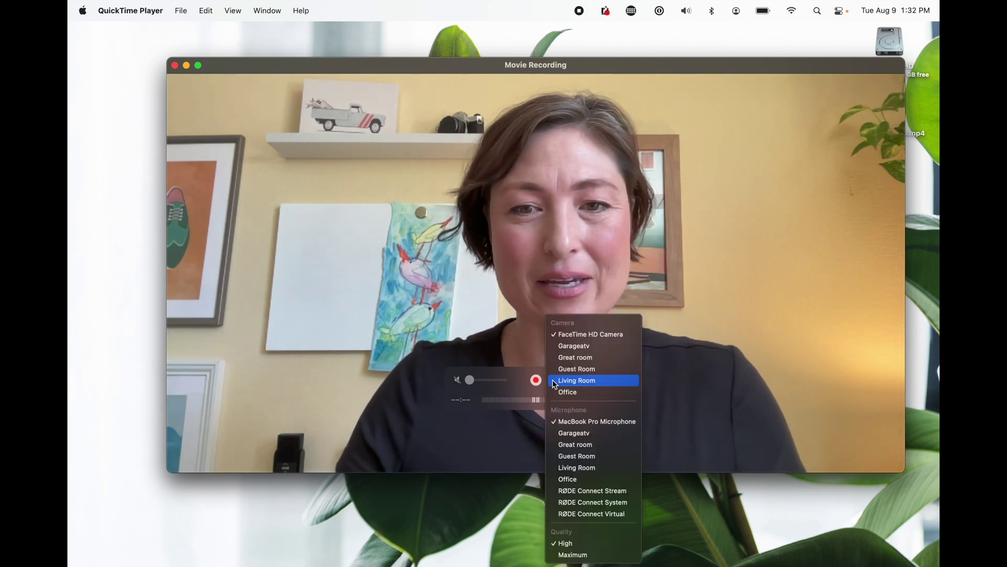
{"action": "left_click", "coordinate": [564, 422]}
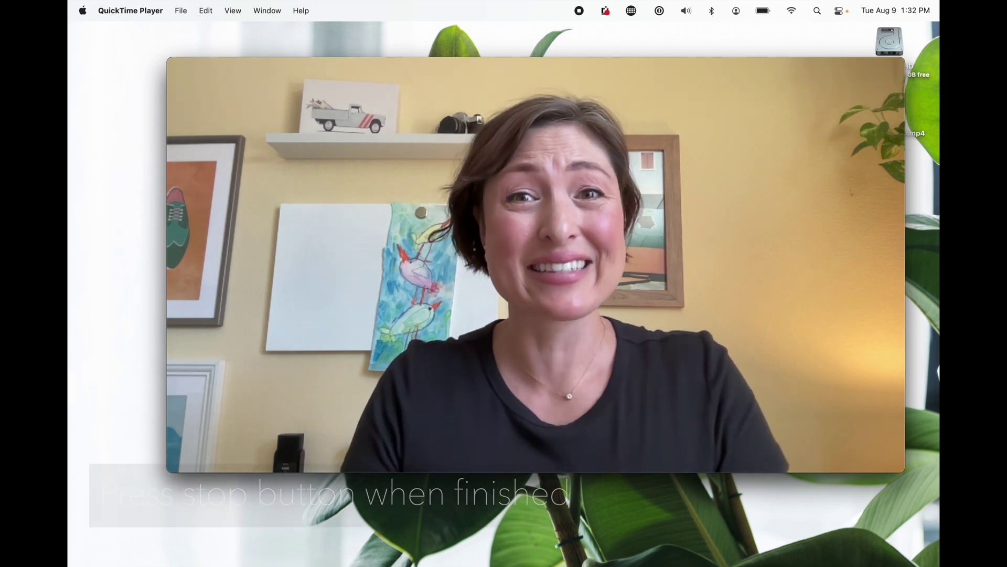
Record about 12 seconds of webcam welcome footage, then stop recording
{"action": "mouse_move", "coordinate": [679, 318]}
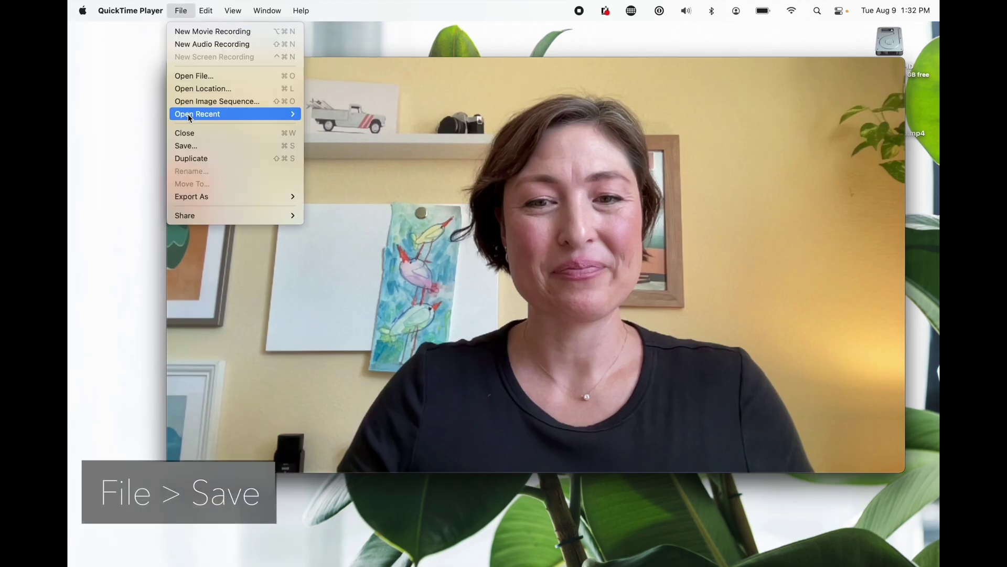
Save the recording as Welcome Video on the Desktop
{"action": "left_click", "coordinate": [192, 146]}
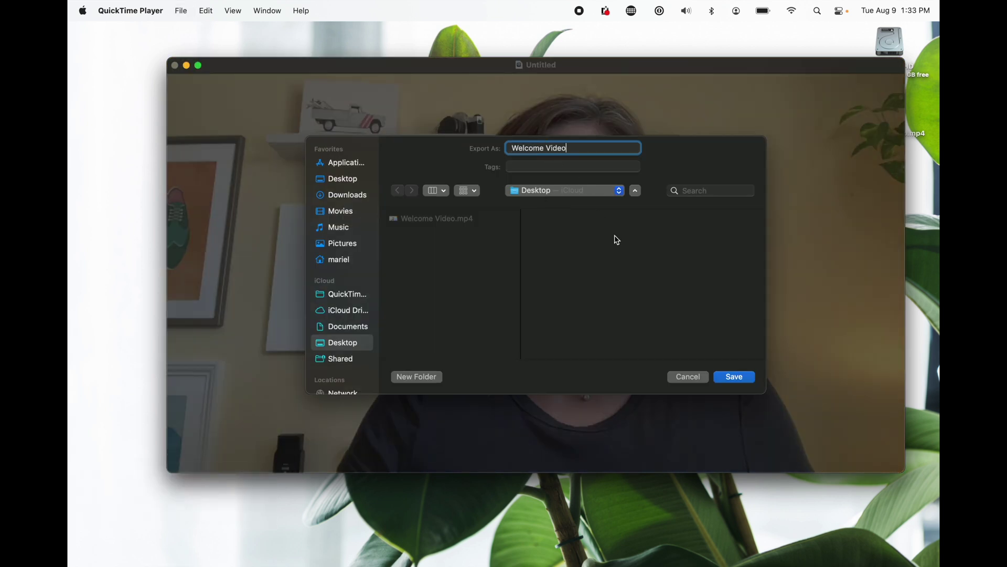
{"action": "left_click", "coordinate": [737, 379]}
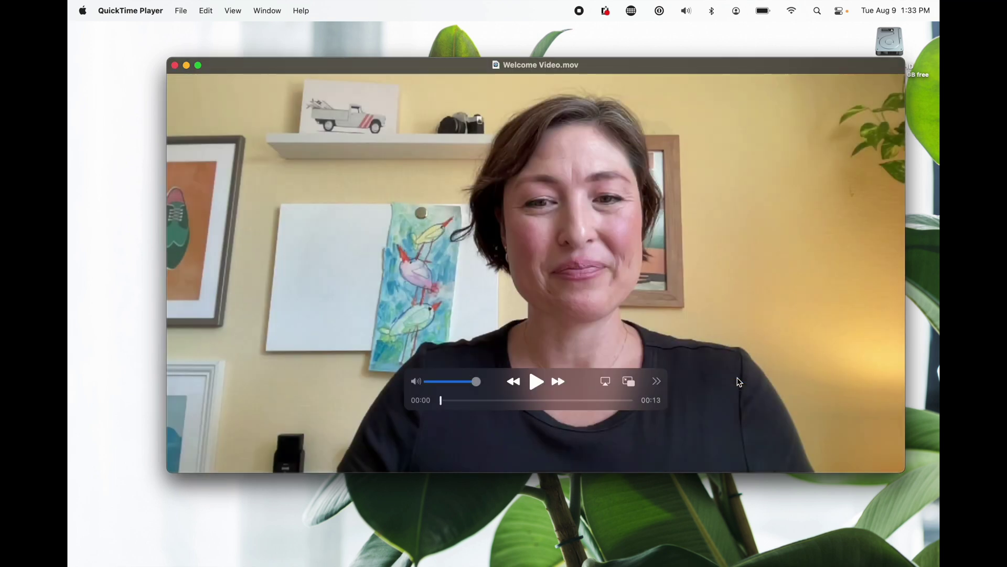
Close the QuickTime window, launch iMovie, and create a new movie project
{"action": "left_click", "coordinate": [173, 68]}
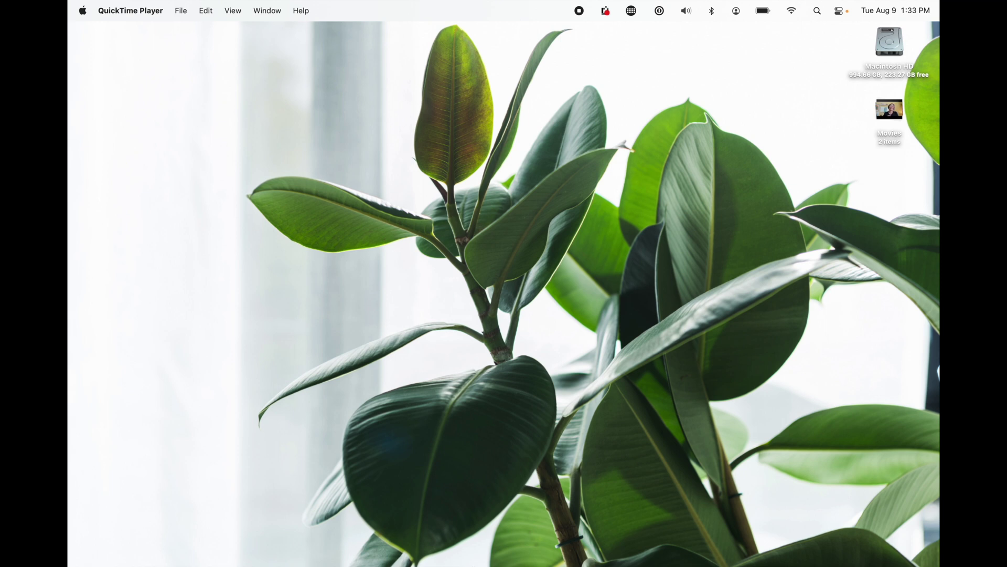
{"action": "mouse_move", "coordinate": [536, 557]}
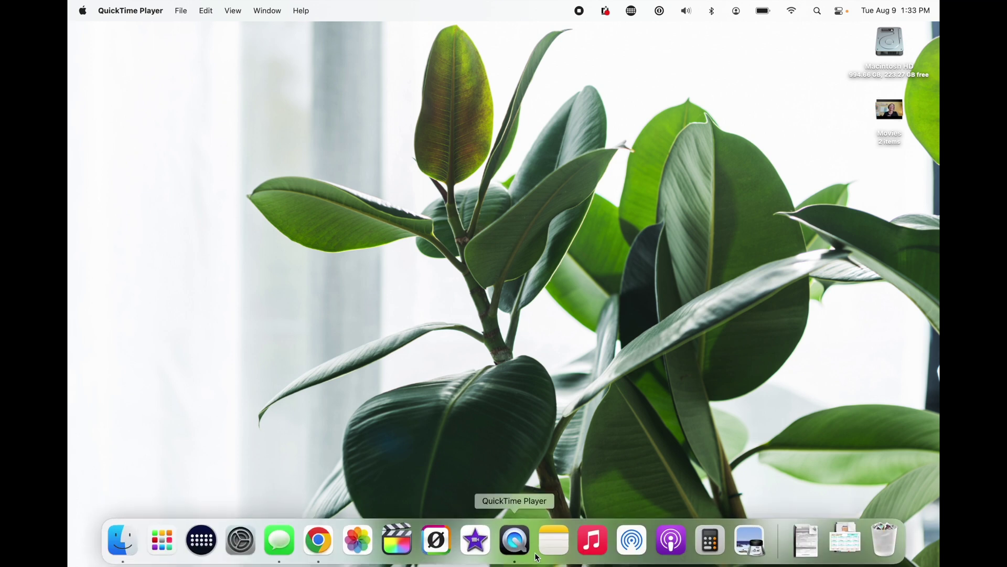
{"action": "left_click", "coordinate": [476, 538]}
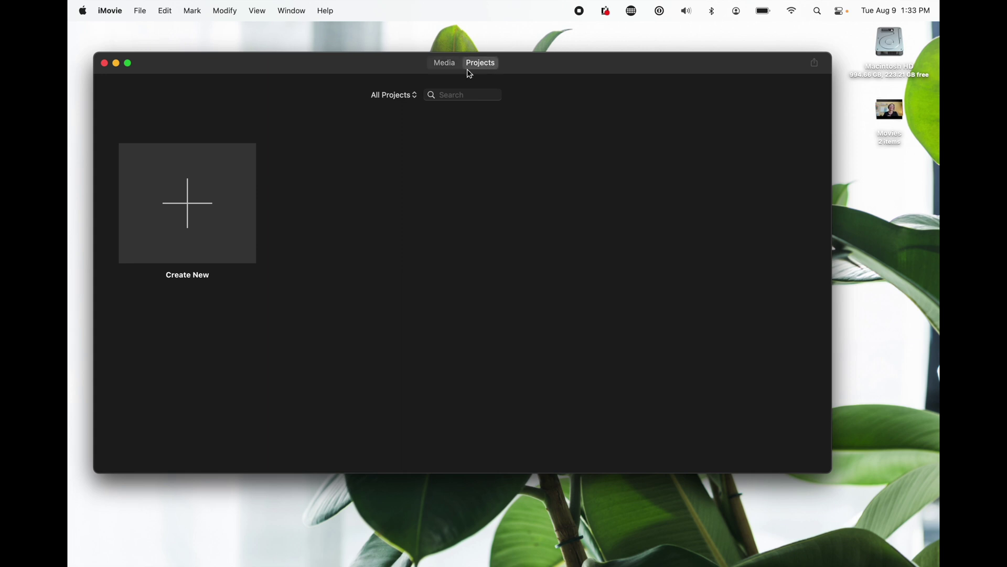
{"action": "left_click", "coordinate": [192, 211]}
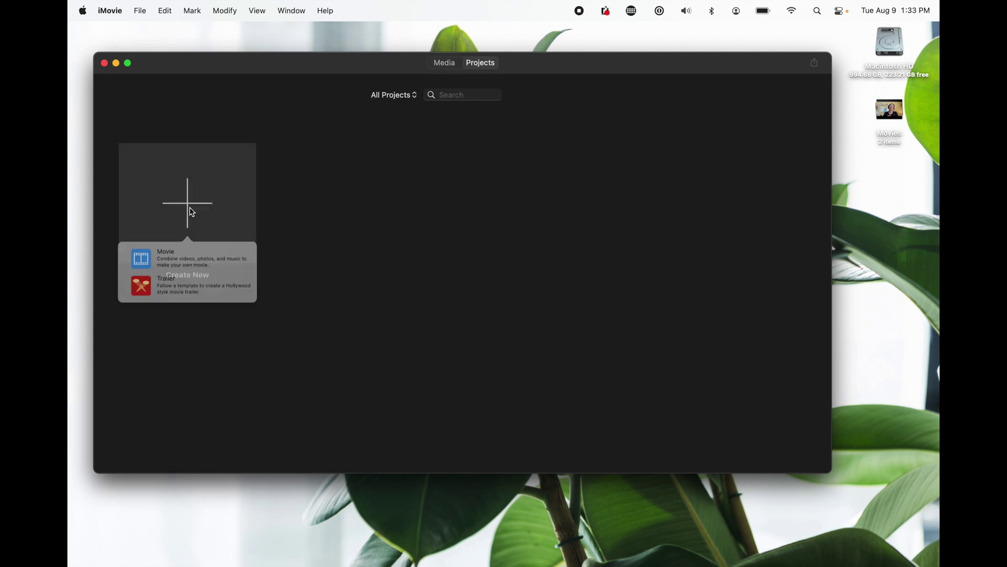
{"action": "left_click", "coordinate": [198, 265]}
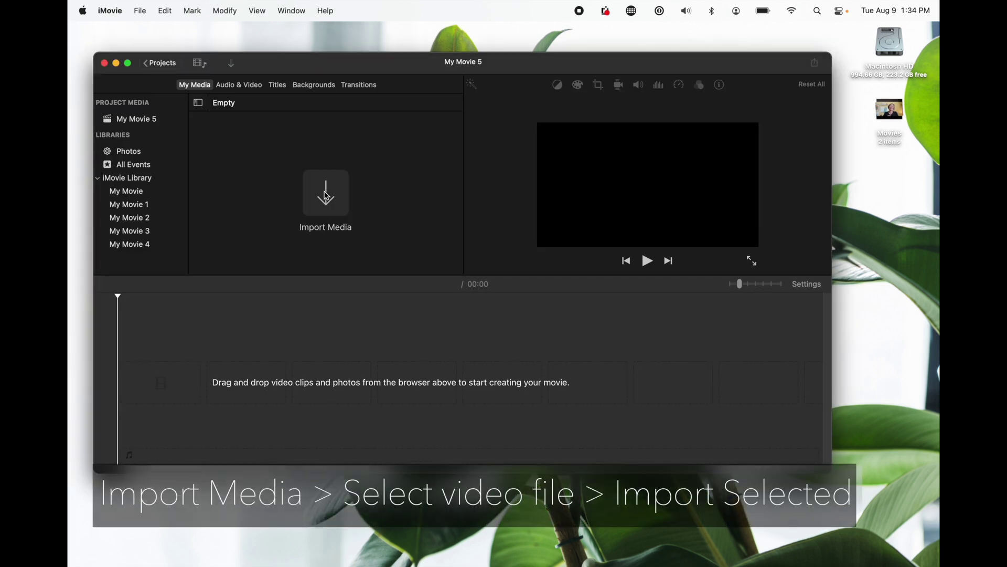
Import Welcome Video.mov from the Desktop into the project's media
{"action": "left_click", "coordinate": [326, 195]}
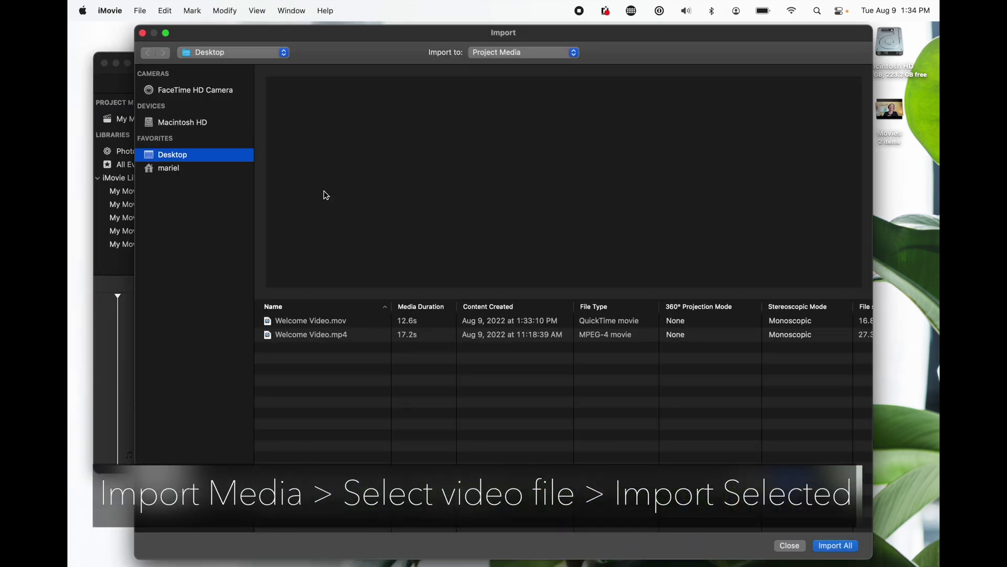
{"action": "left_click", "coordinate": [202, 155]}
{"action": "left_click", "coordinate": [330, 322]}
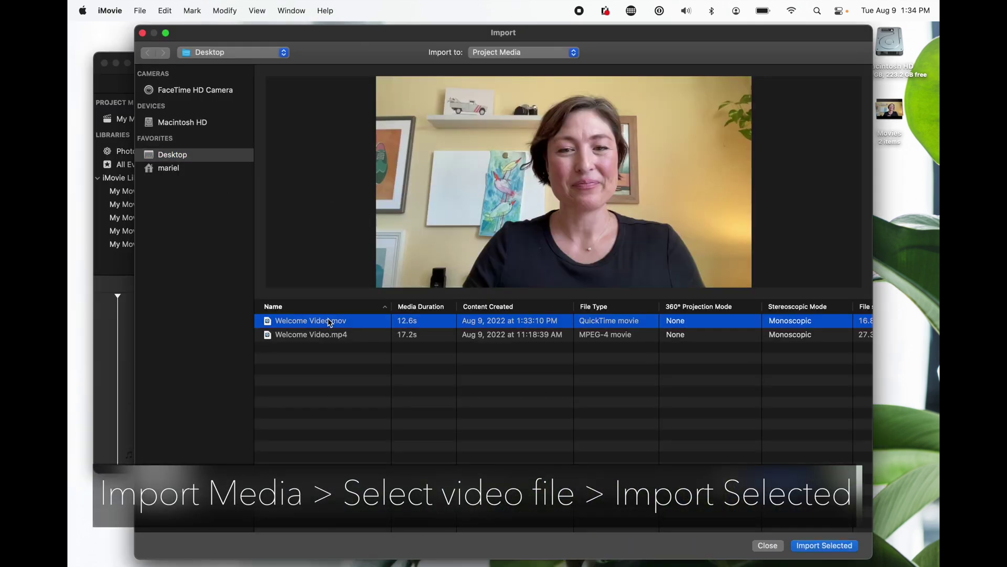
{"action": "left_click", "coordinate": [826, 545]}
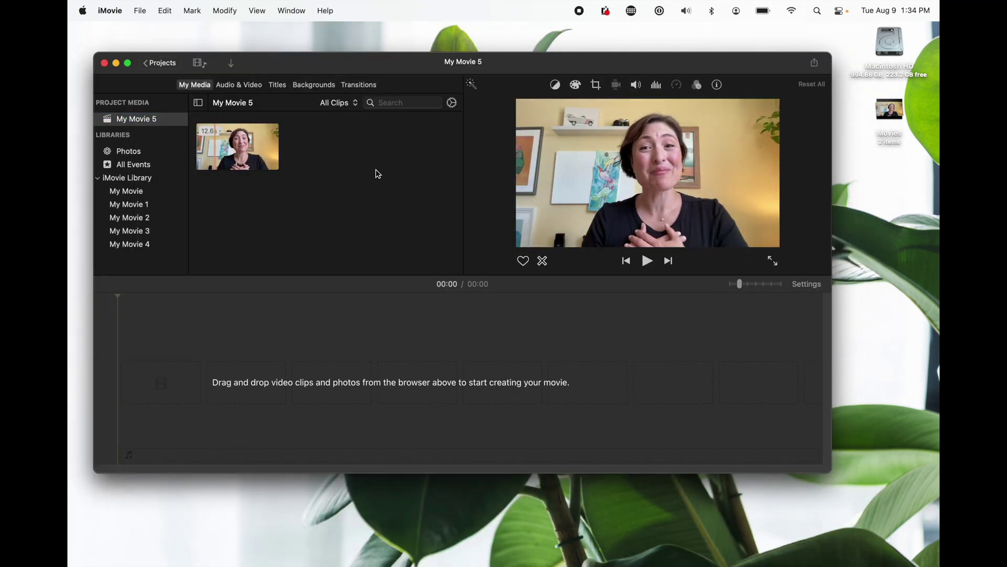
Add the Welcome Video clip to the timeline and play it back for review
{"action": "left_click", "coordinate": [201, 150]}
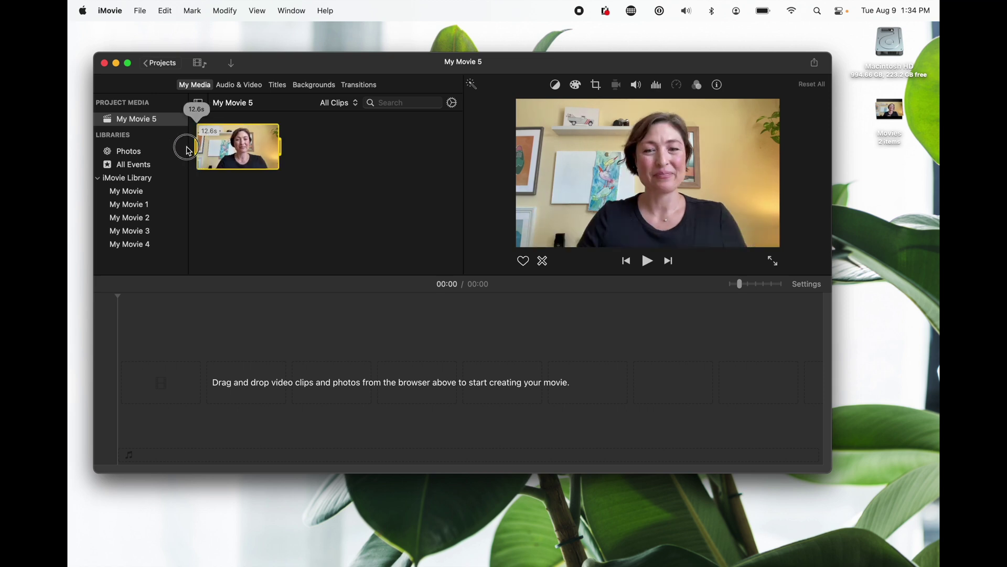
{"action": "left_click", "coordinate": [272, 163]}
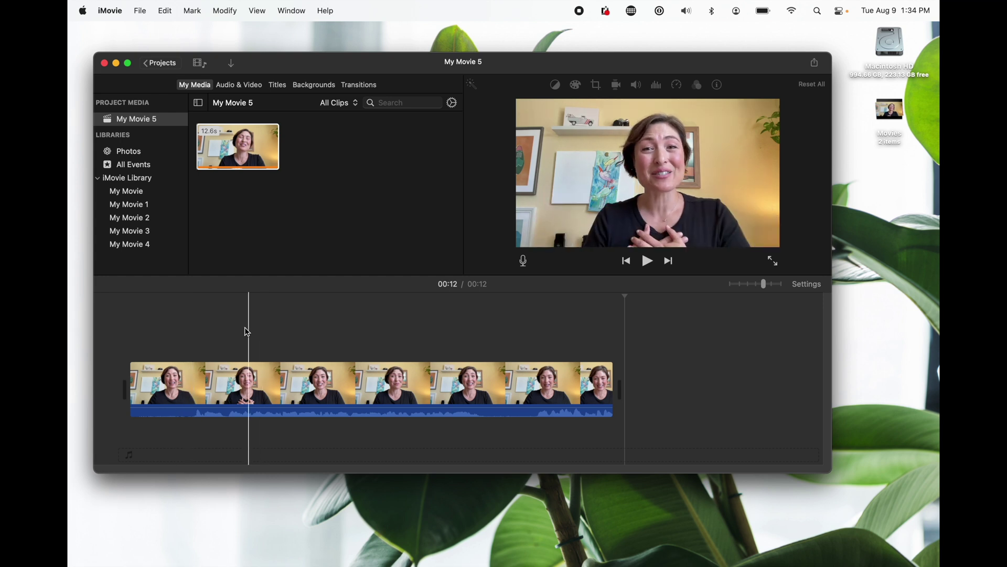
{"action": "left_click", "coordinate": [224, 332]}
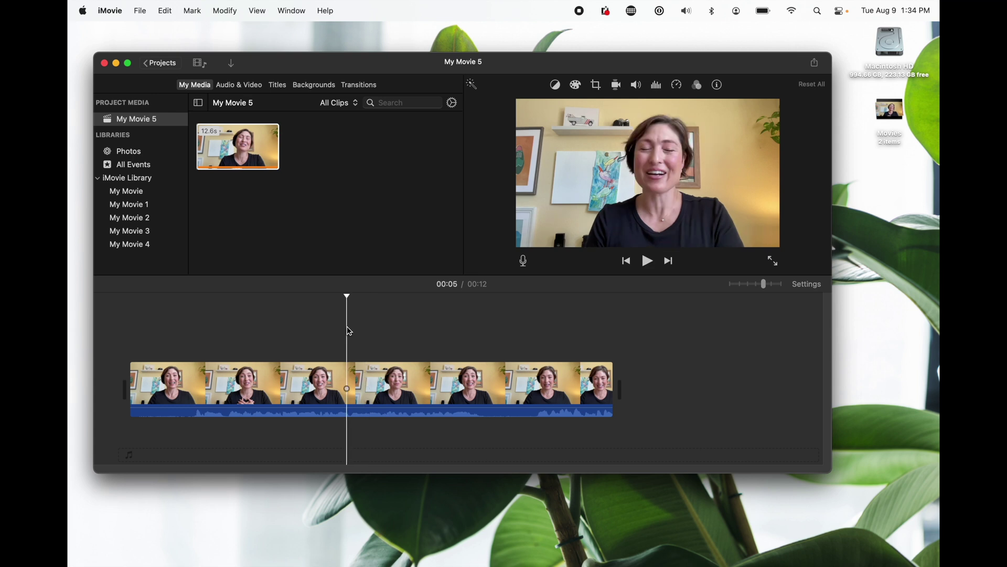
{"action": "key", "text": "space"}
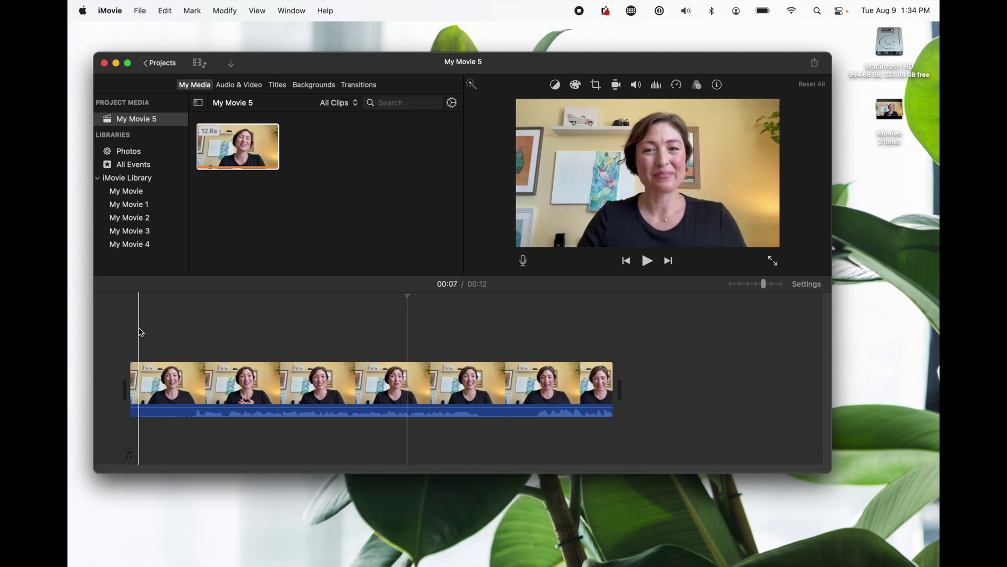
{"action": "key", "text": "space"}
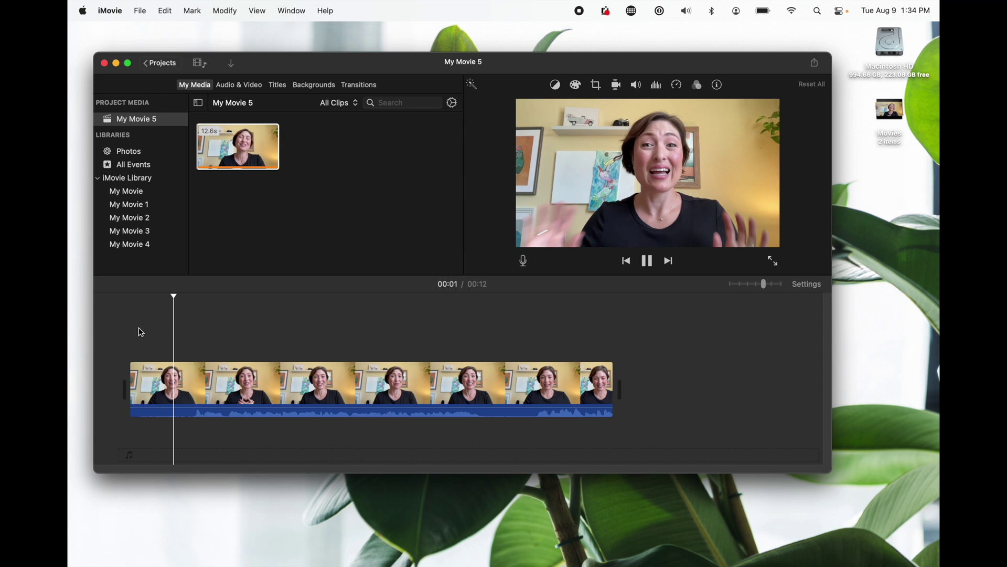
{"action": "key", "text": "space"}
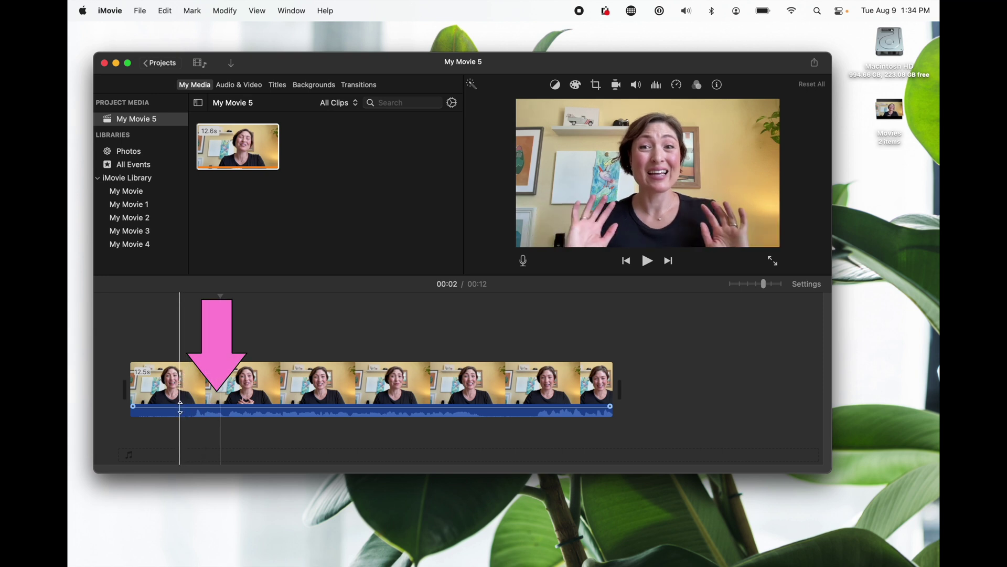
Bring the clip volume back to about 100% and trim its start to 11.1 seconds
{"action": "left_click_drag", "start_coordinate": [180, 407], "coordinate": [181, 407]}
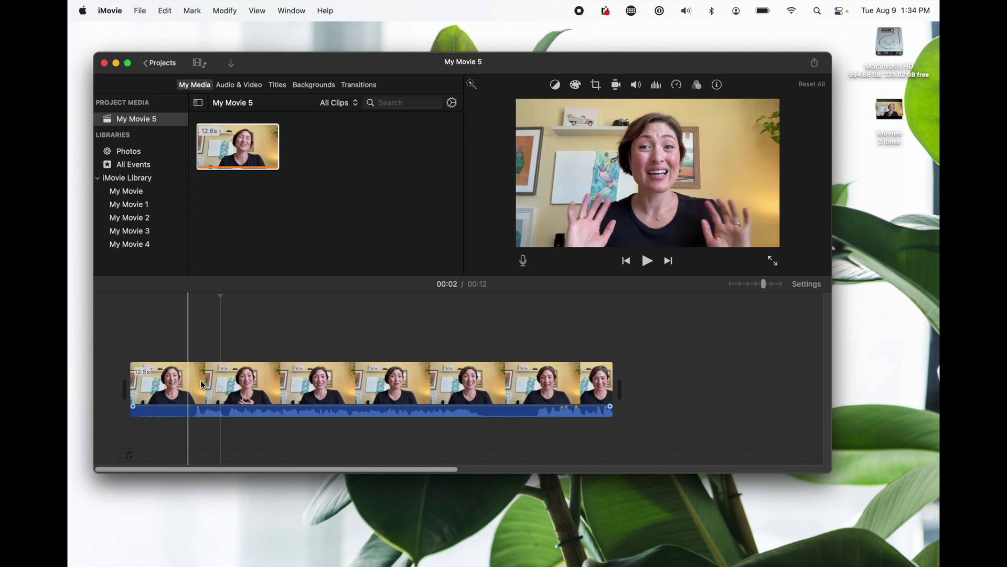
{"action": "left_click", "coordinate": [637, 86]}
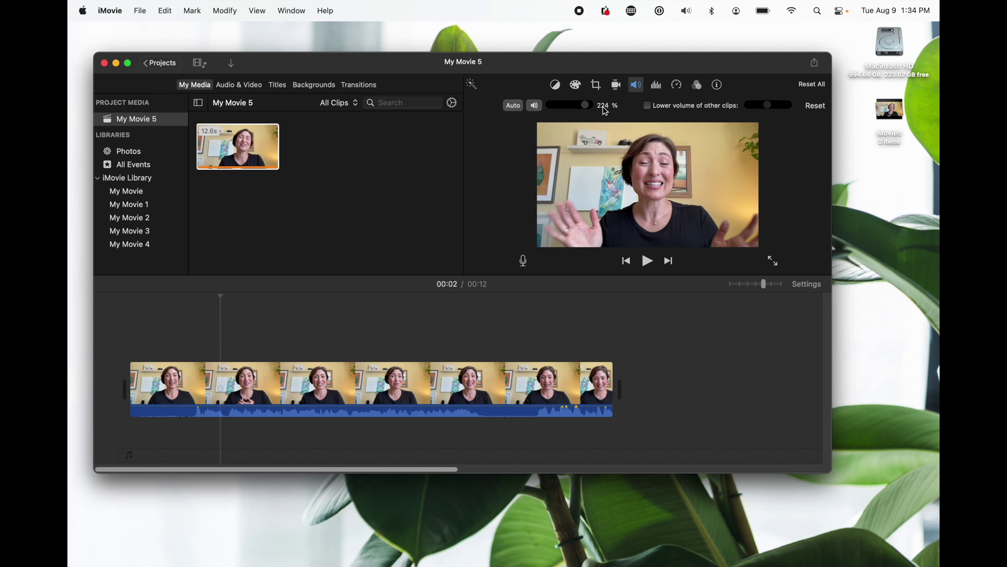
{"action": "left_click_drag", "start_coordinate": [586, 107], "coordinate": [584, 109]}
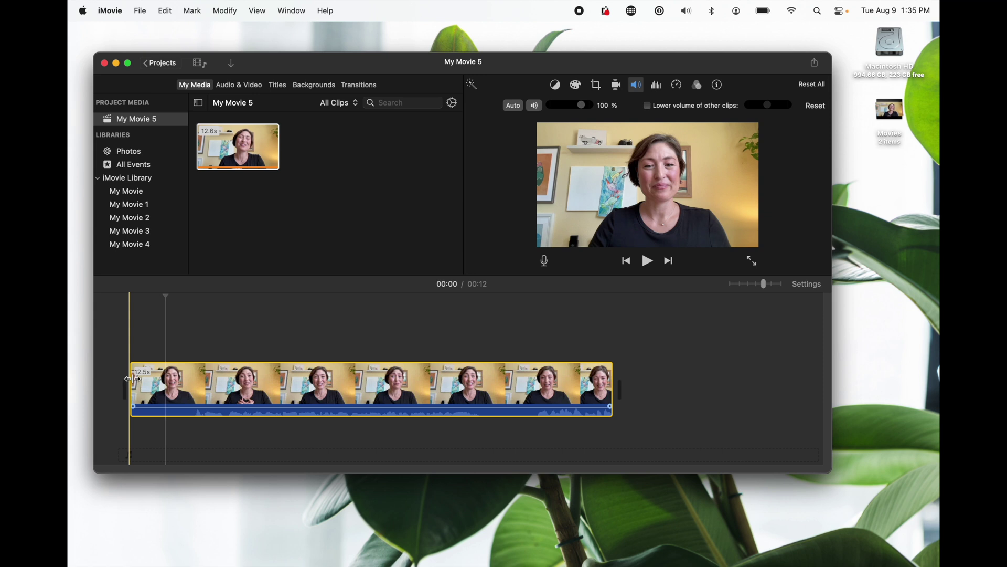
{"action": "key", "text": "space"}
{"action": "key", "text": "space"}
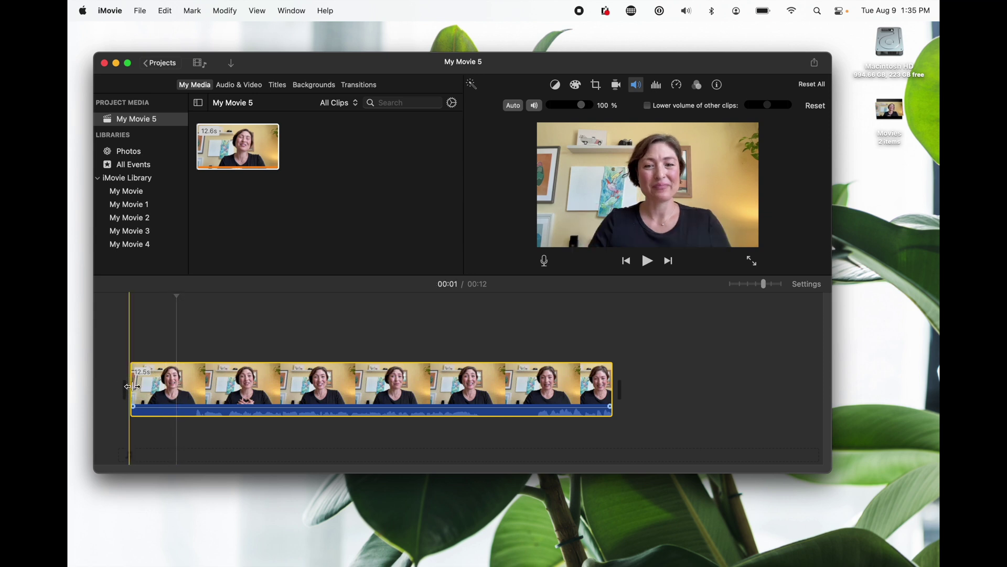
{"action": "left_click_drag", "start_coordinate": [131, 386], "coordinate": [191, 390]}
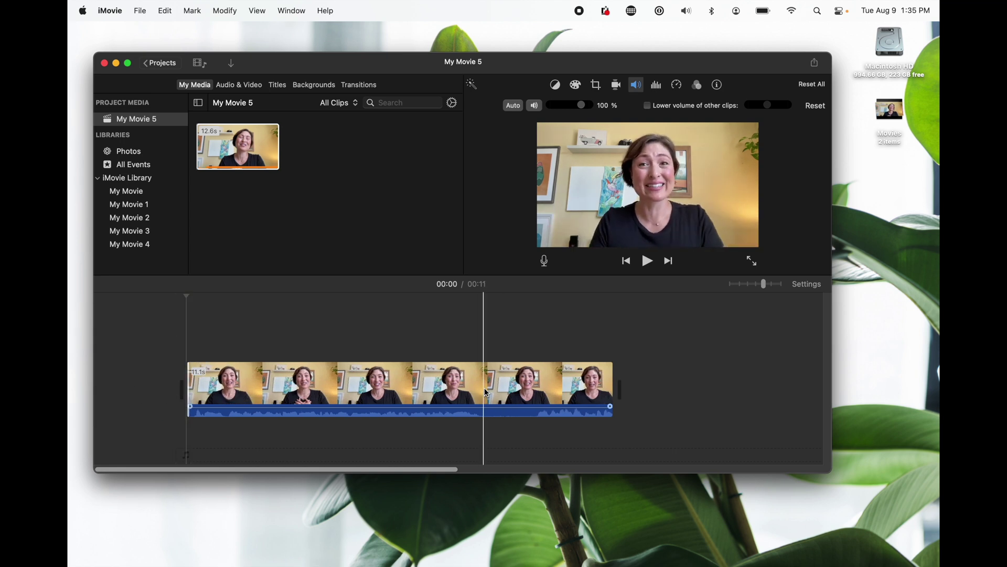
Split the clip at 00:07 and 00:09, delete the 1.4-second piece, and replay the edit
{"action": "left_click", "coordinate": [482, 387]}
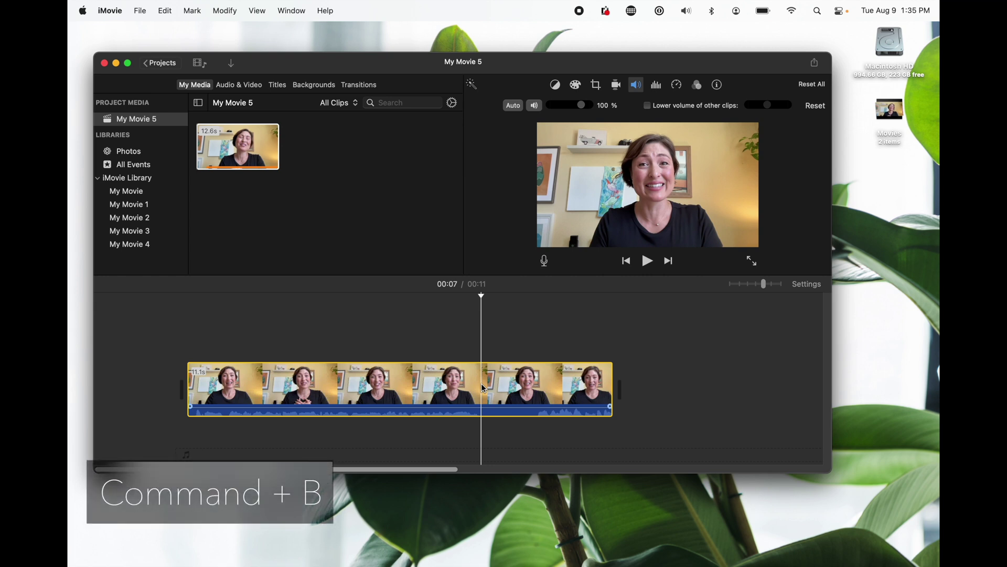
{"action": "key", "text": "super+b"}
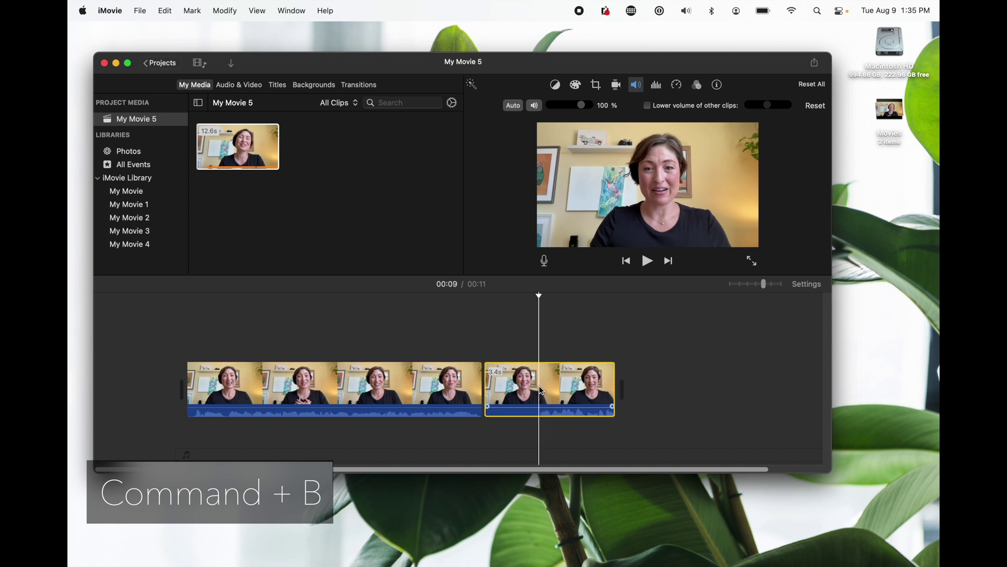
{"action": "key", "text": "super+b"}
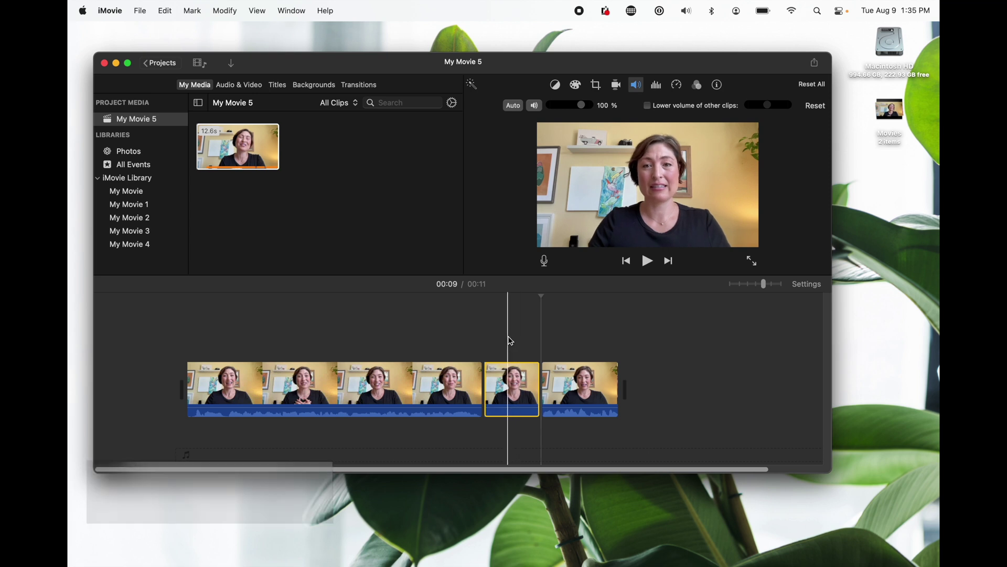
{"action": "left_click", "coordinate": [509, 383]}
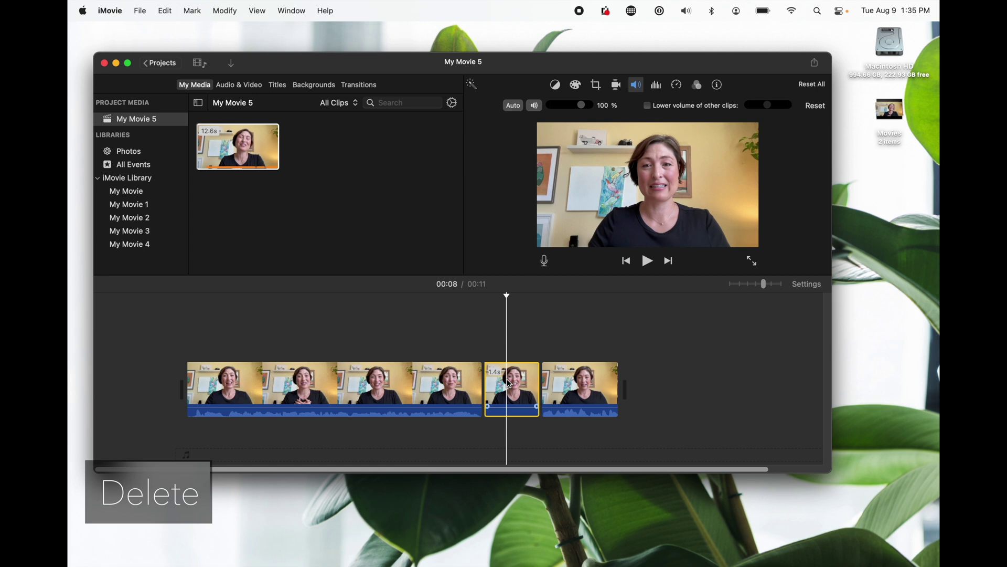
{"action": "key", "text": "Delete"}
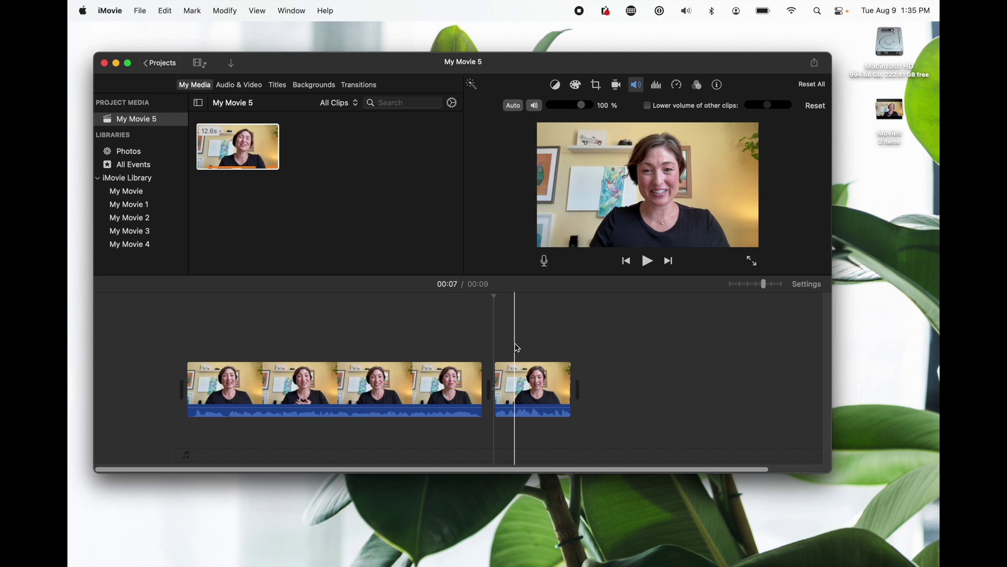
{"action": "left_click", "coordinate": [515, 342]}
{"action": "key", "text": "space"}
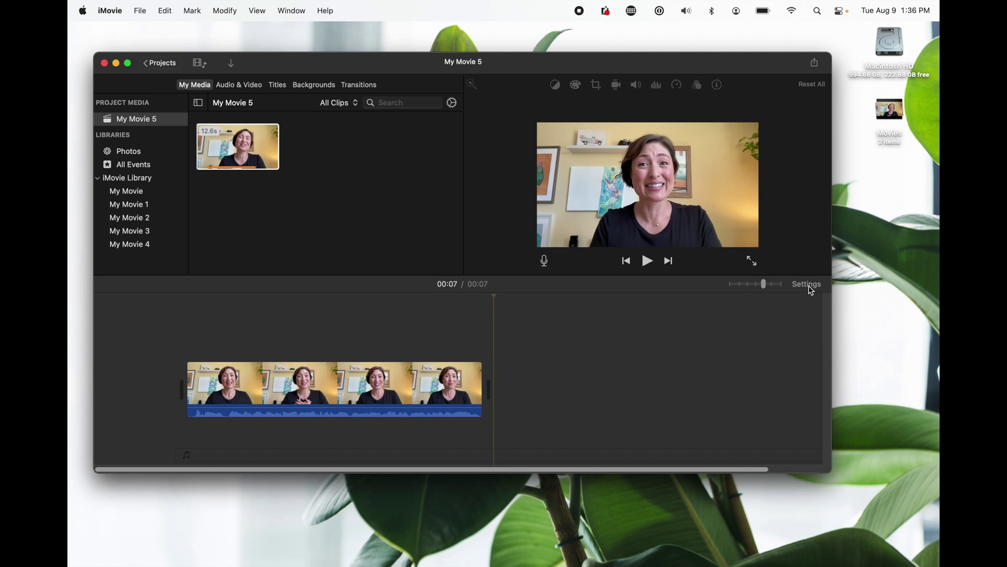
Change the project theme from No Theme to Neon and show the Neon titles
{"action": "left_click", "coordinate": [808, 285]}
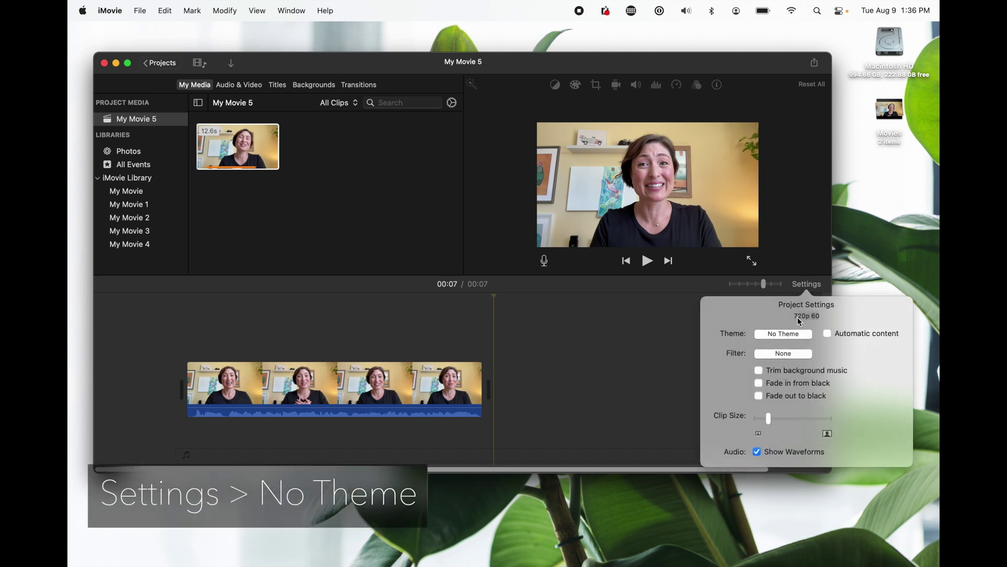
{"action": "left_click", "coordinate": [795, 334]}
{"action": "scroll", "coordinate": [388, 221], "scroll_direction": "down", "scroll_amount": 3}
{"action": "scroll", "coordinate": [388, 221], "scroll_direction": "up", "scroll_amount": 6}
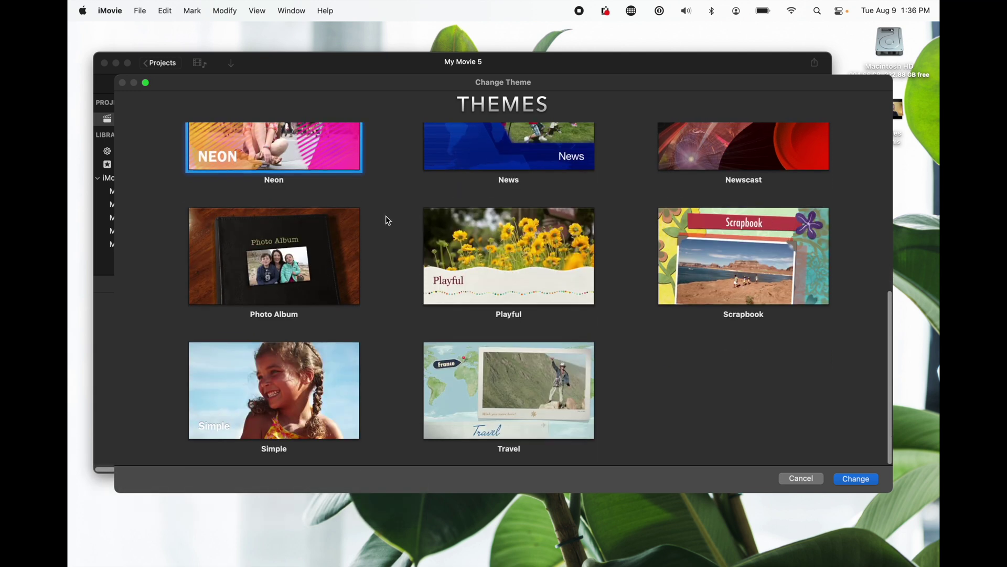
{"action": "scroll", "coordinate": [388, 221], "scroll_direction": "down", "scroll_amount": 4}
{"action": "mouse_move", "coordinate": [323, 243]}
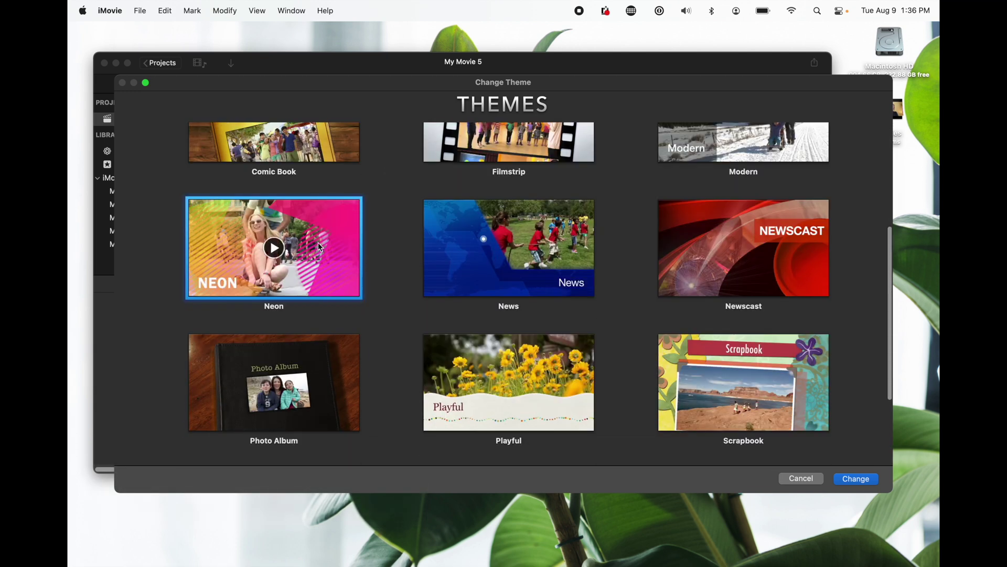
{"action": "left_click", "coordinate": [854, 479]}
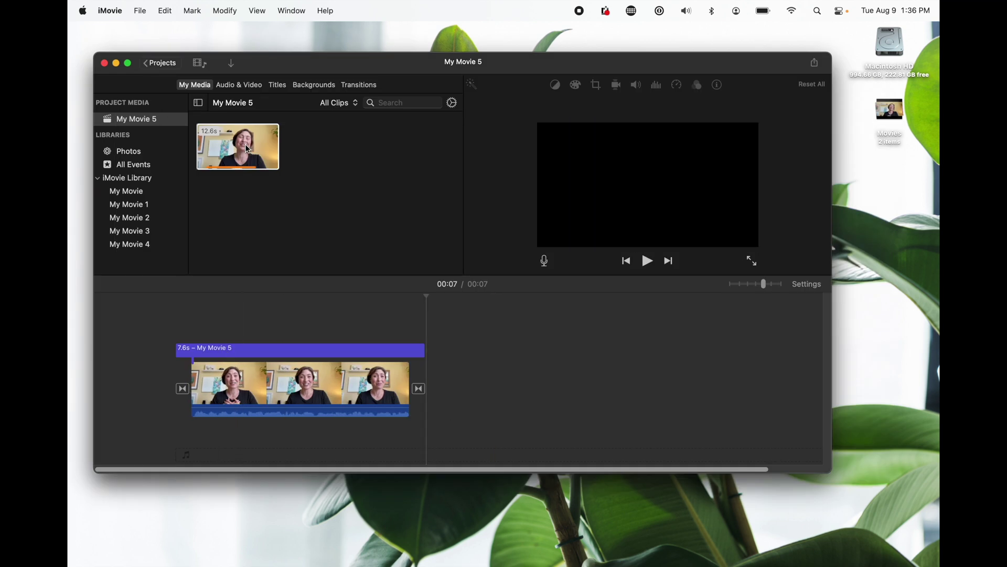
{"action": "left_click", "coordinate": [279, 86]}
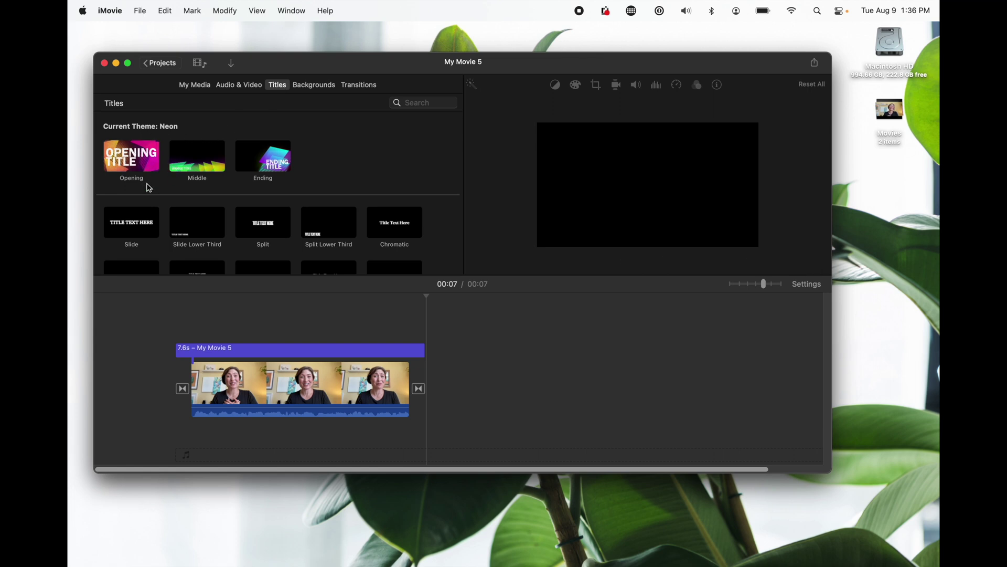
Shorten the Neon opening title to about 1.9 seconds
{"action": "scroll", "coordinate": [304, 187], "scroll_direction": "down", "scroll_amount": 10}
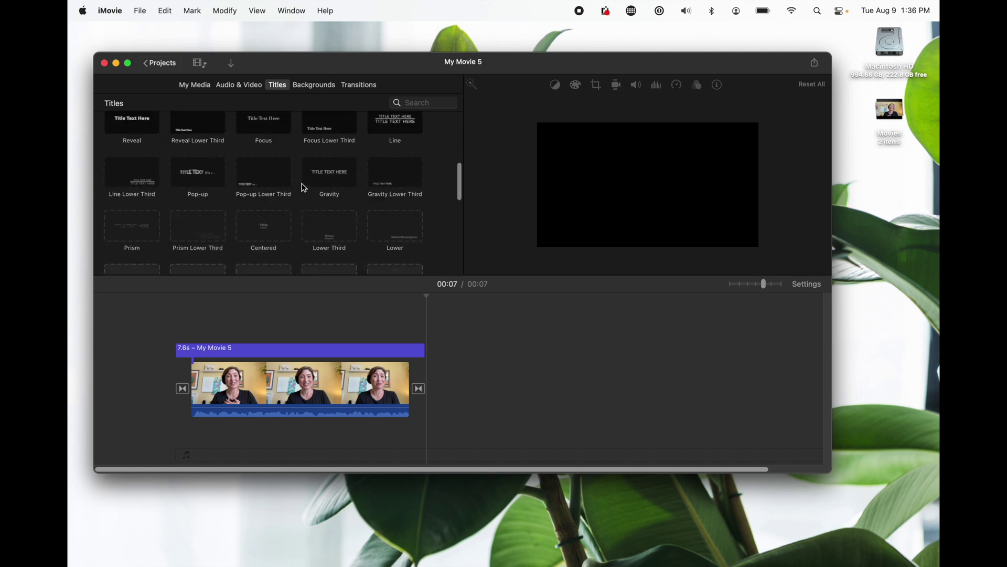
{"action": "scroll", "coordinate": [303, 187], "scroll_direction": "up", "scroll_amount": 8}
{"action": "scroll", "coordinate": [304, 187], "scroll_direction": "up", "scroll_amount": 3}
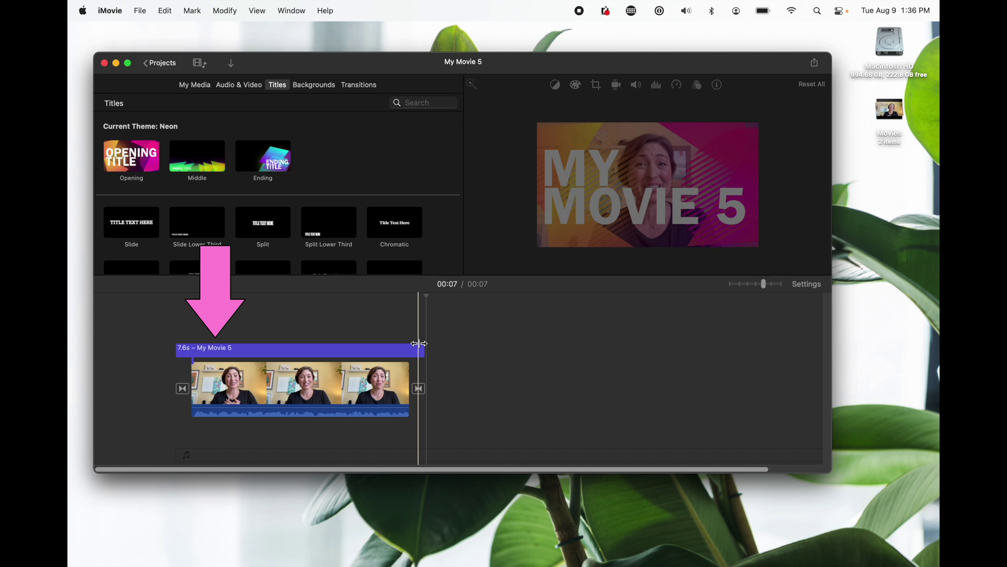
{"action": "left_click_drag", "start_coordinate": [424, 349], "coordinate": [226, 344]}
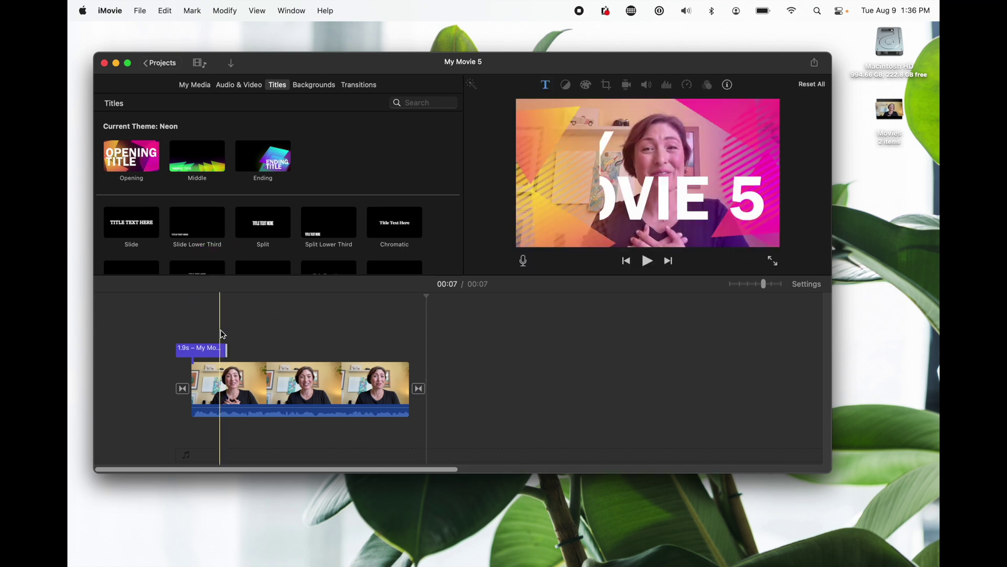
Replace the title text with 'WELCOME!'
{"action": "left_click", "coordinate": [203, 351]}
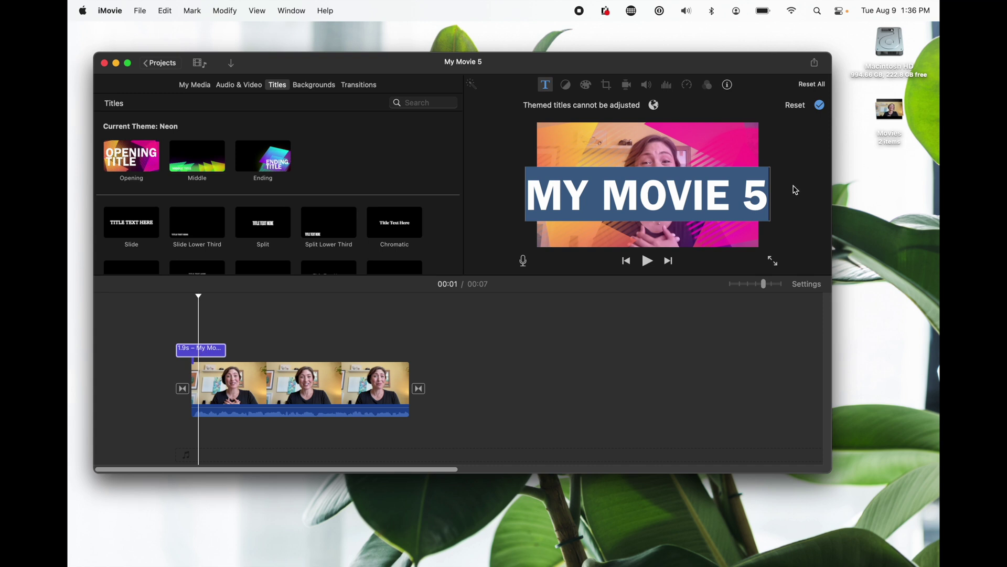
{"action": "triple_click", "coordinate": [762, 195]}
{"action": "key", "text": "BackSpace"}
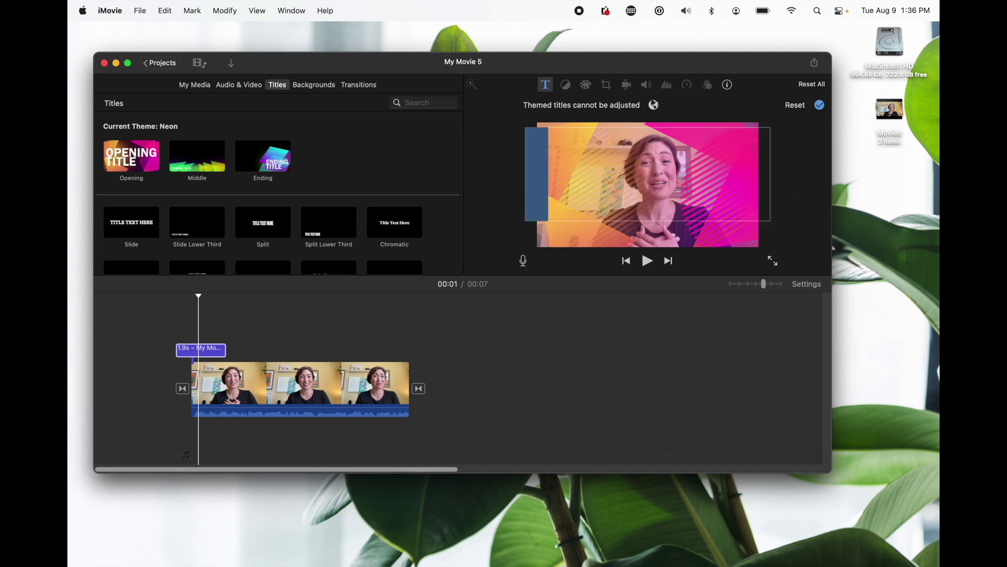
{"action": "type", "text": "WELCOME!"}
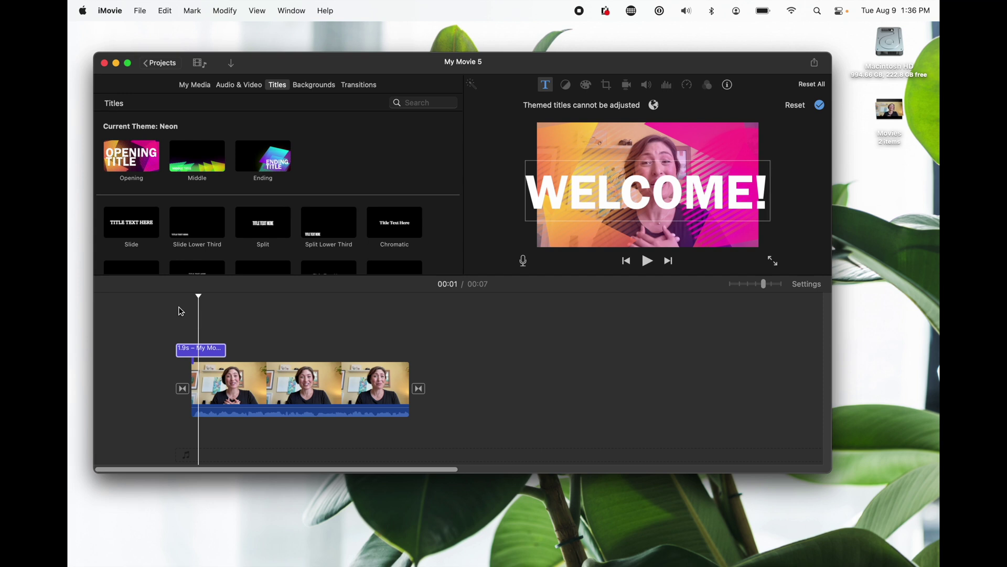
Play the movie from the beginning to preview the new title
{"action": "left_click_drag", "start_coordinate": [197, 295], "coordinate": [165, 299]}
{"action": "key", "text": "space"}
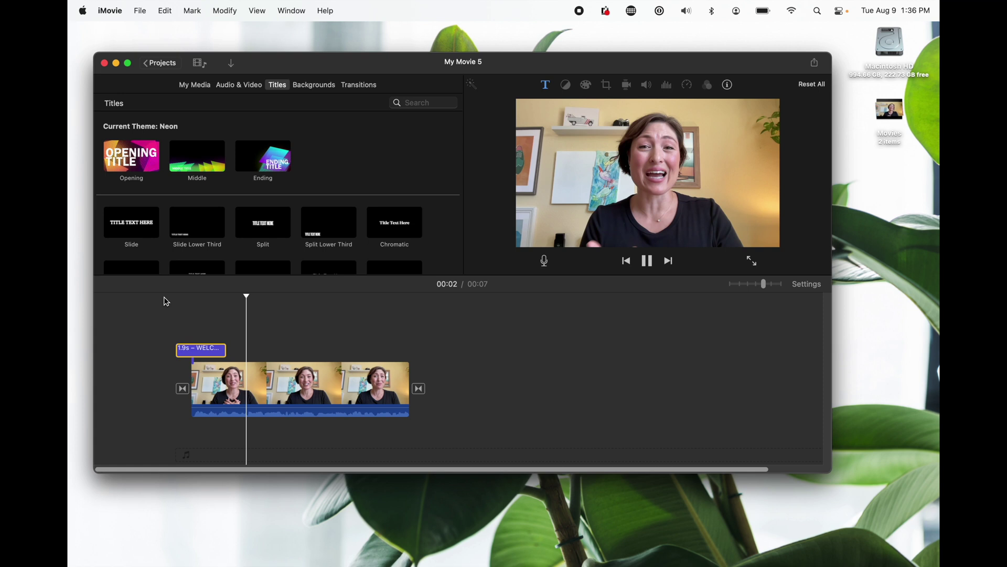
{"action": "key", "text": "space"}
Add a Neon Middle title near 00:03–00:05 and trim it to 2.8 seconds
{"action": "left_click", "coordinate": [314, 320]}
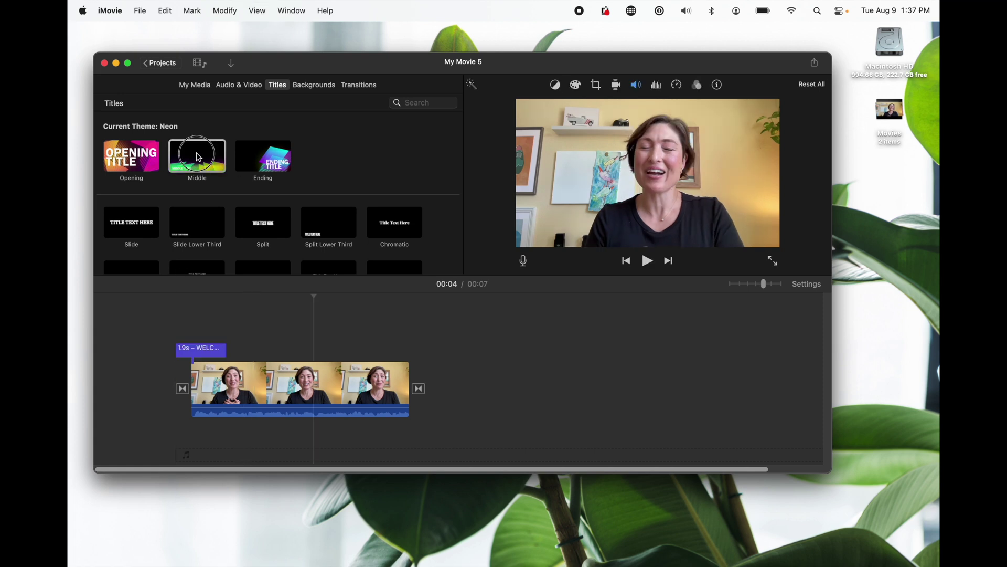
{"action": "left_click_drag", "start_coordinate": [198, 156], "coordinate": [242, 340]}
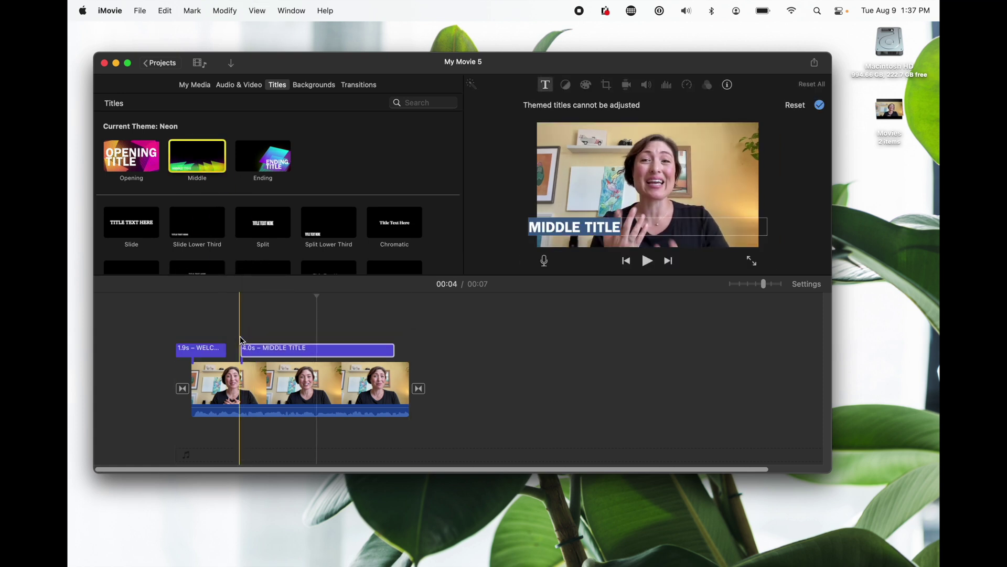
{"action": "left_click", "coordinate": [274, 350]}
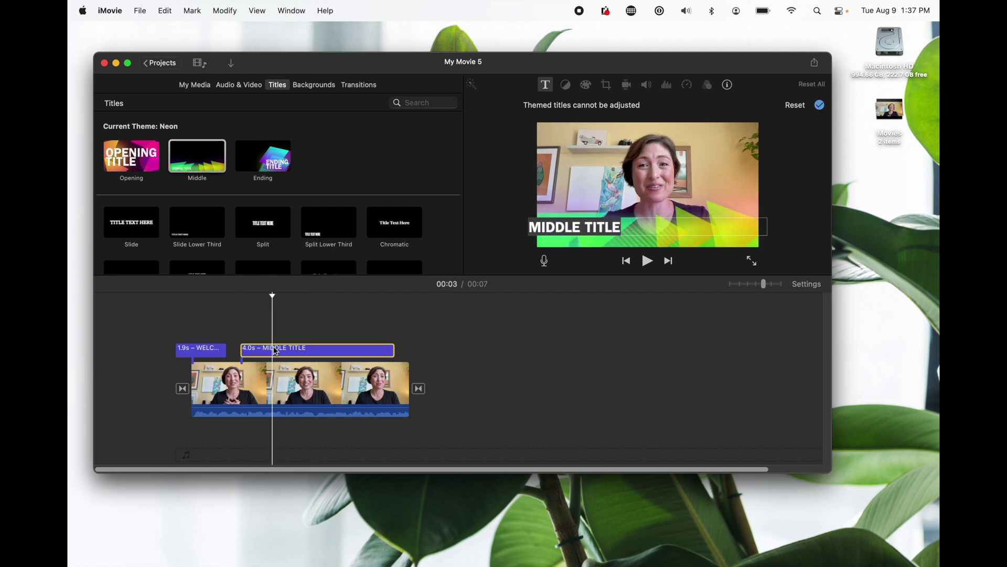
{"action": "left_click", "coordinate": [624, 228]}
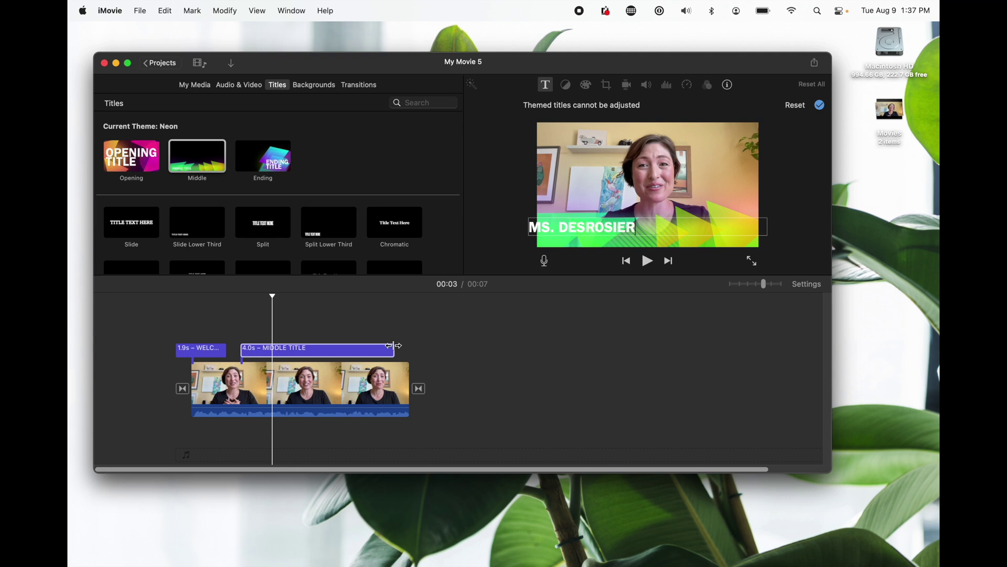
{"action": "left_click", "coordinate": [353, 350]}
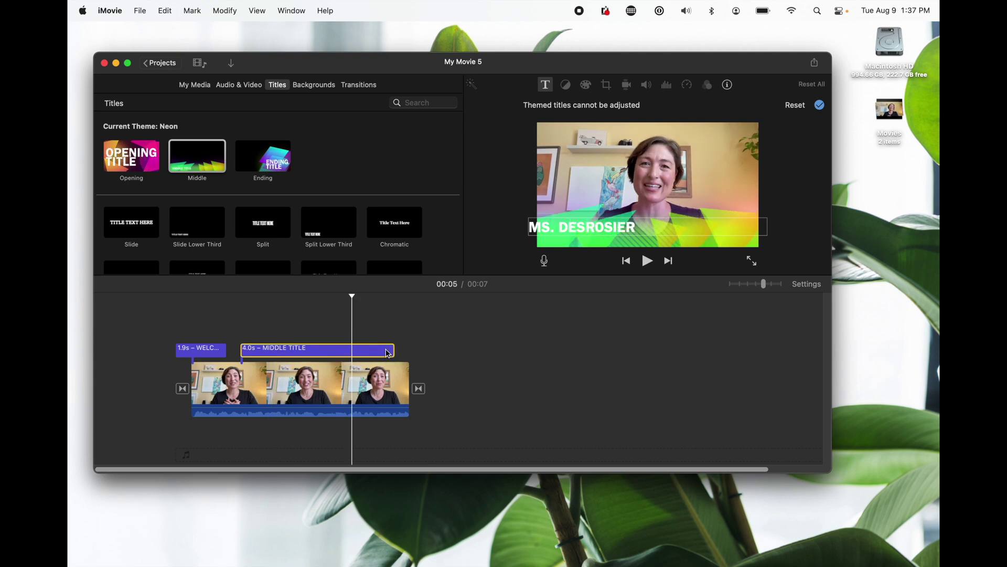
{"action": "left_click_drag", "start_coordinate": [393, 350], "coordinate": [347, 350]}
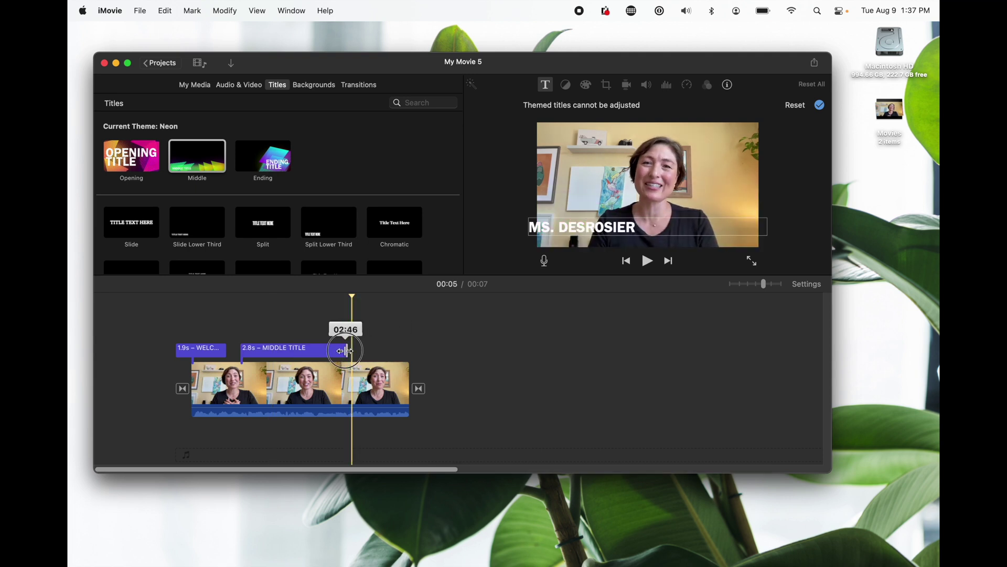
Preview both titles, nudge the name title slightly earlier, and replay to check the timing
{"action": "left_click", "coordinate": [204, 313]}
{"action": "key", "text": "space"}
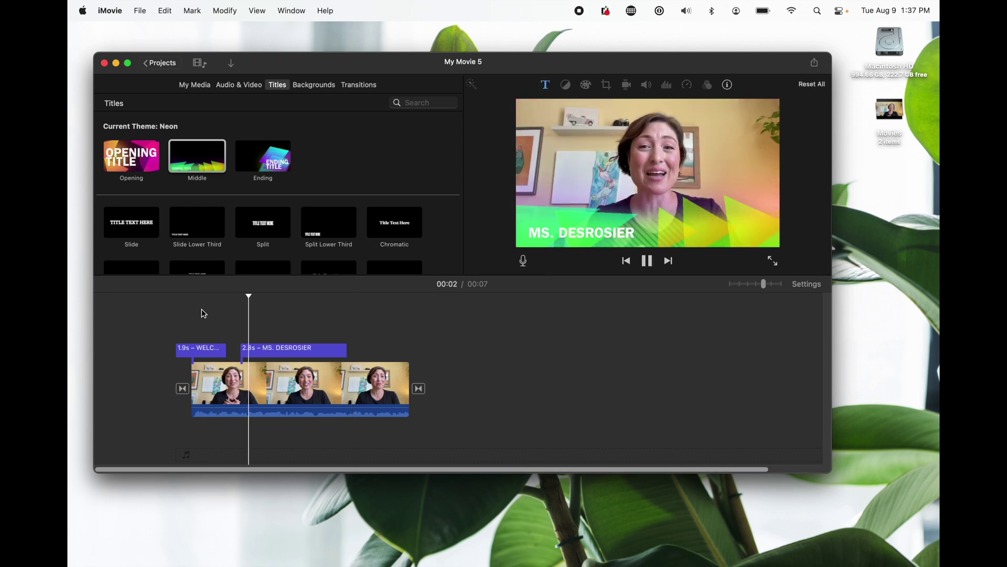
{"action": "key", "text": "space"}
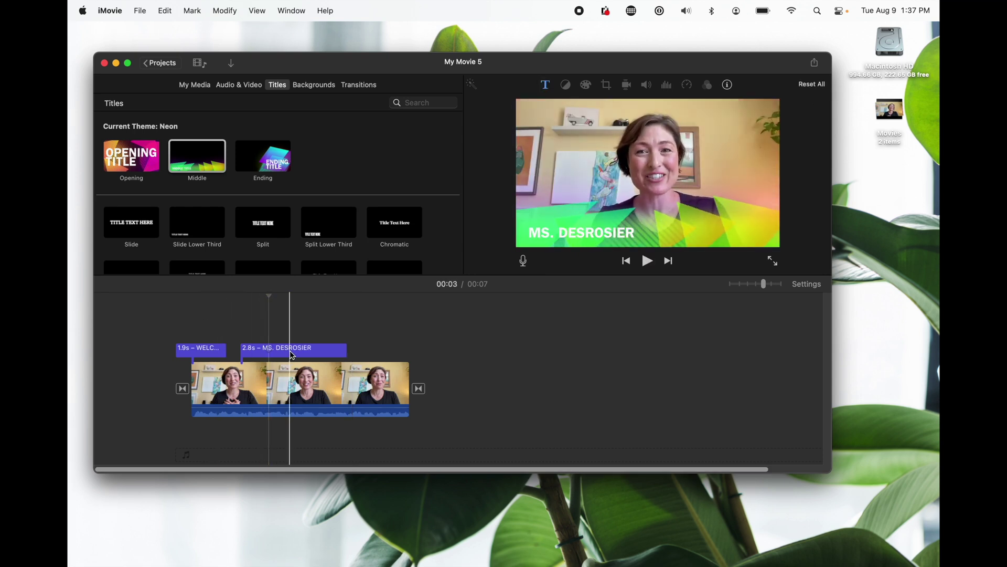
{"action": "left_click_drag", "start_coordinate": [292, 356], "coordinate": [284, 355]}
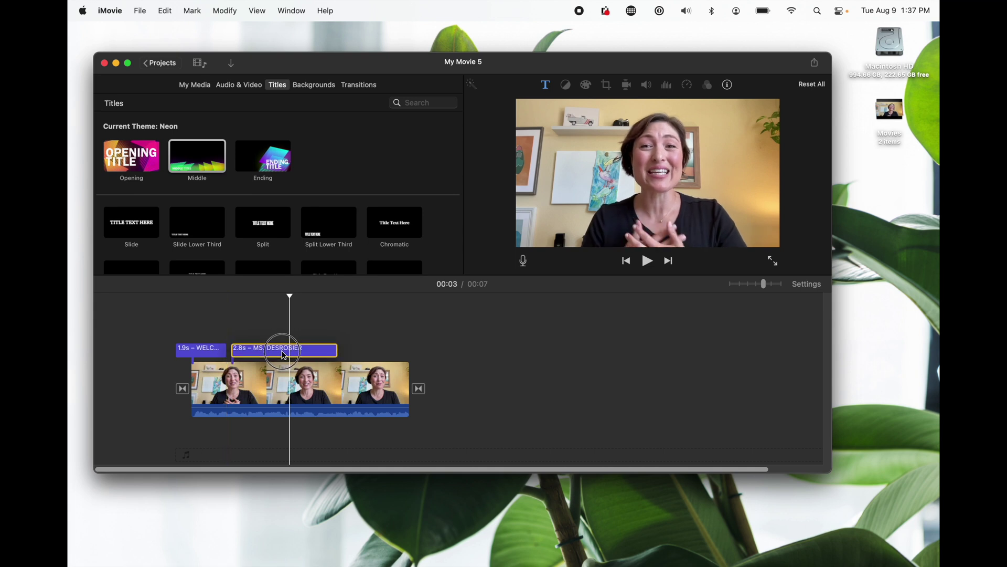
{"action": "left_click", "coordinate": [215, 318]}
{"action": "key", "text": "space"}
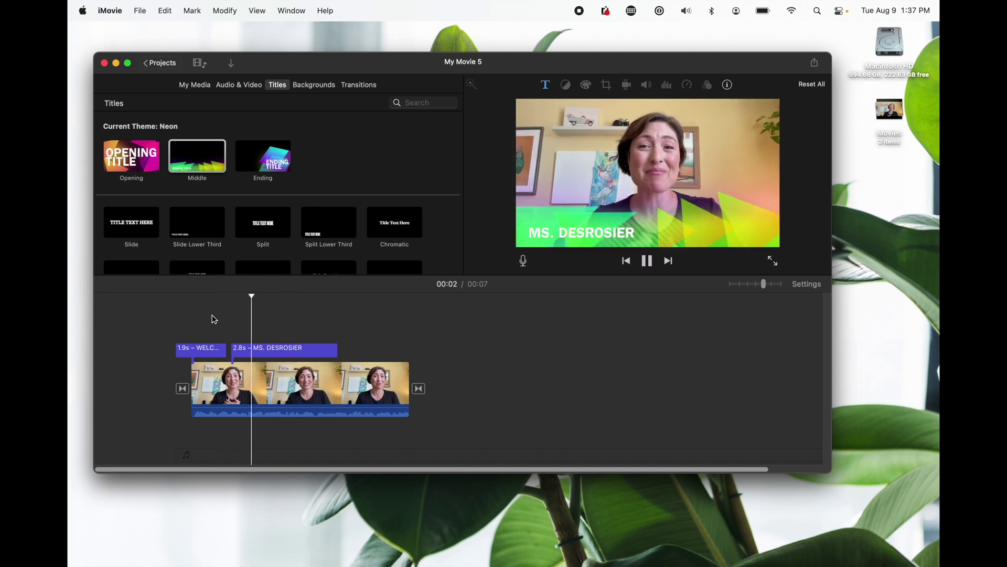
{"action": "key", "text": "space"}
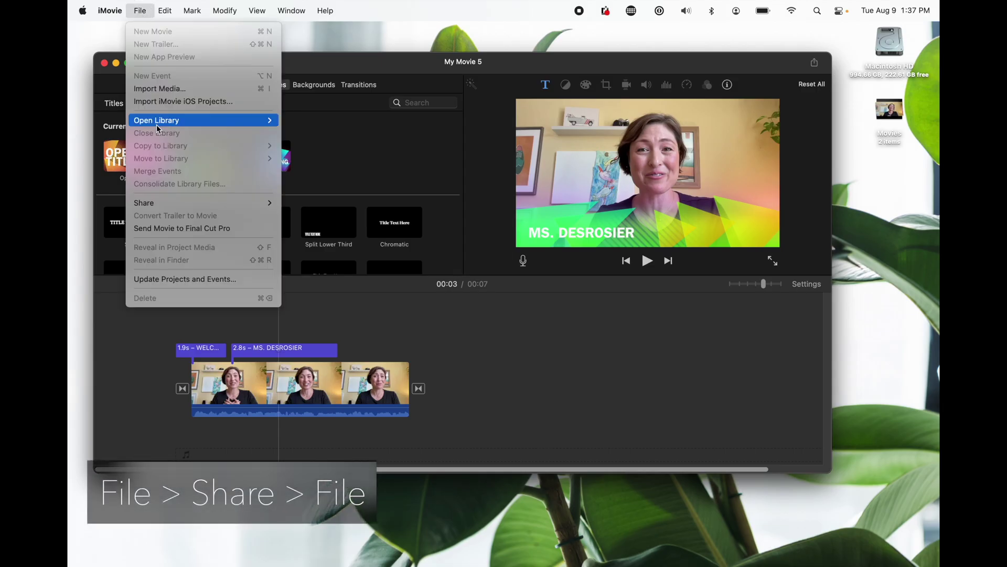
Export the movie to a 720p 60 file titled 'Welcome to 2nd Grade!' on the Desktop
{"action": "mouse_move", "coordinate": [160, 205]}
{"action": "left_click", "coordinate": [296, 241]}
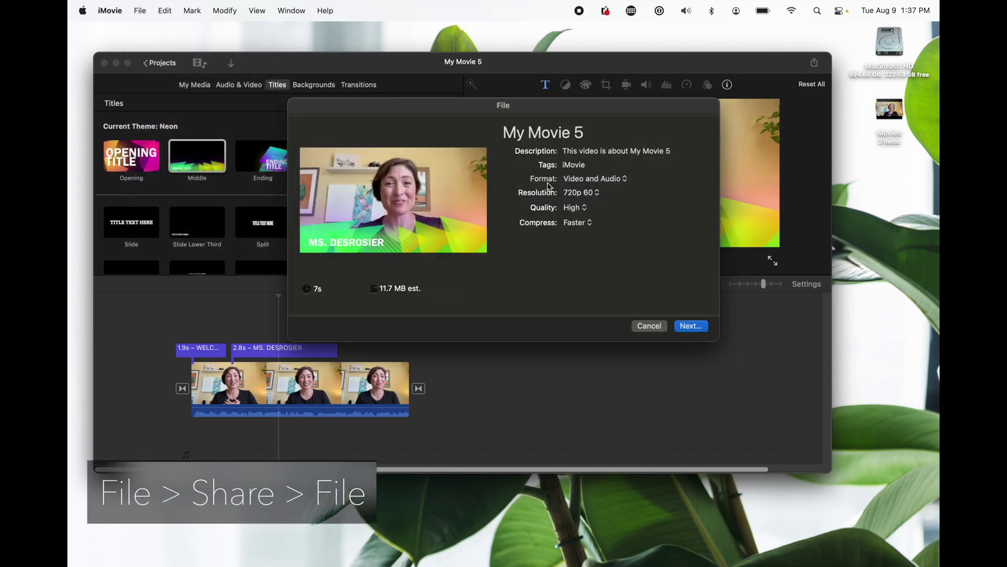
{"action": "left_click", "coordinate": [555, 132]}
{"action": "double_click", "coordinate": [556, 134]}
{"action": "type", "text": "Welcome to 2nd Grade!"}
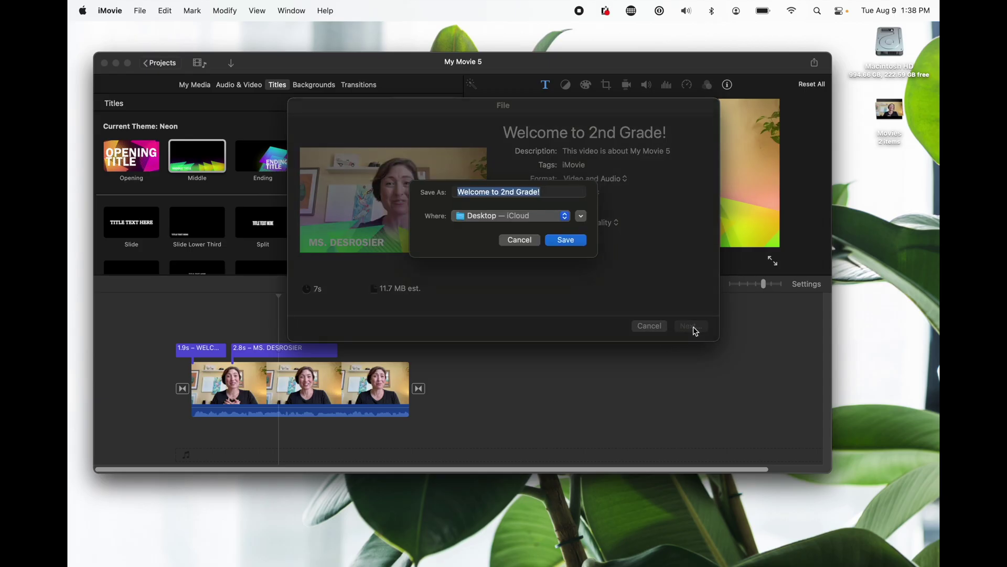
{"action": "left_click", "coordinate": [572, 245]}
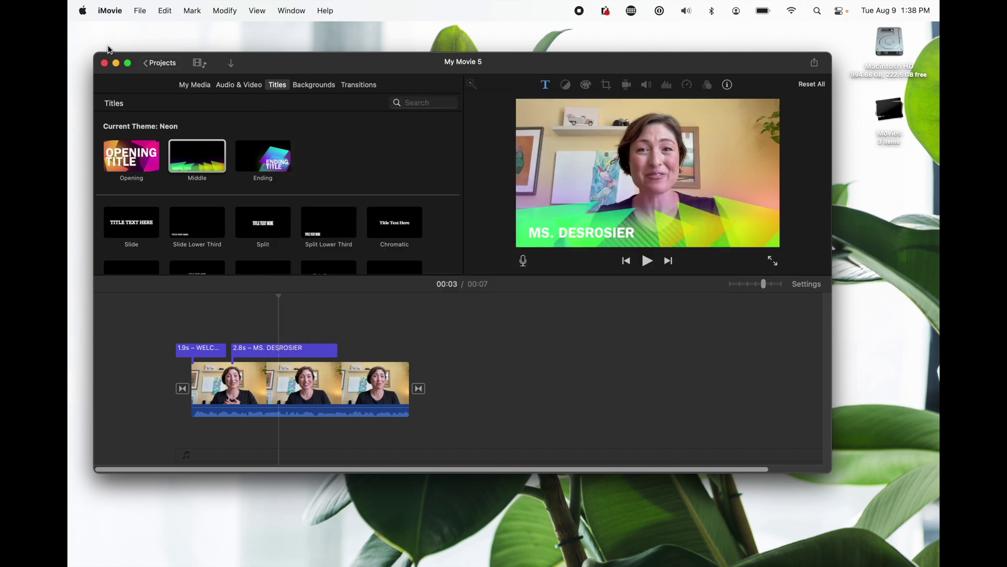
Close iMovie, upload Welcome to 2nd Grade!.mp4 from the desktop into the 2nd Grade Drive folder, and preview it
{"action": "left_click", "coordinate": [105, 64]}
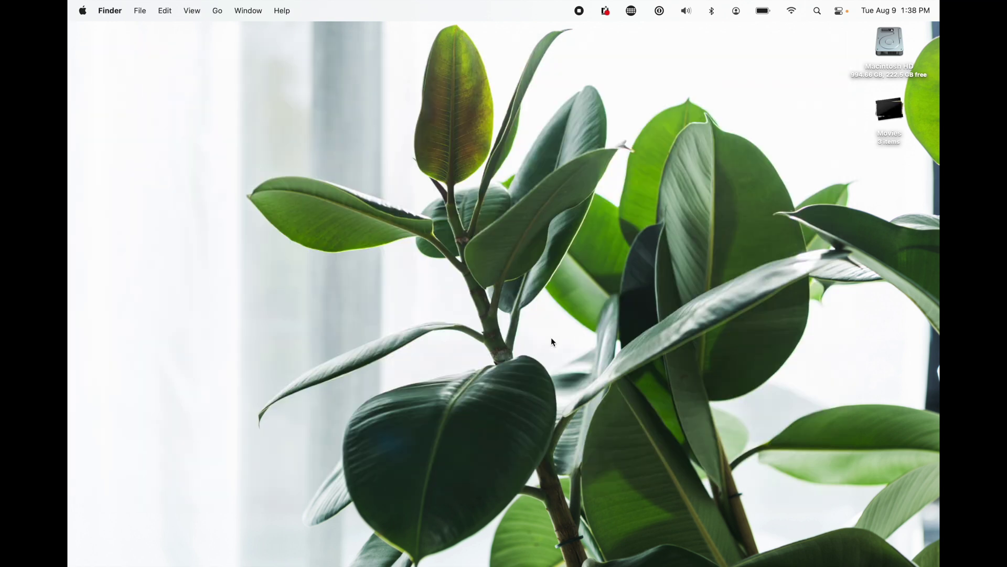
{"action": "mouse_move", "coordinate": [706, 565]}
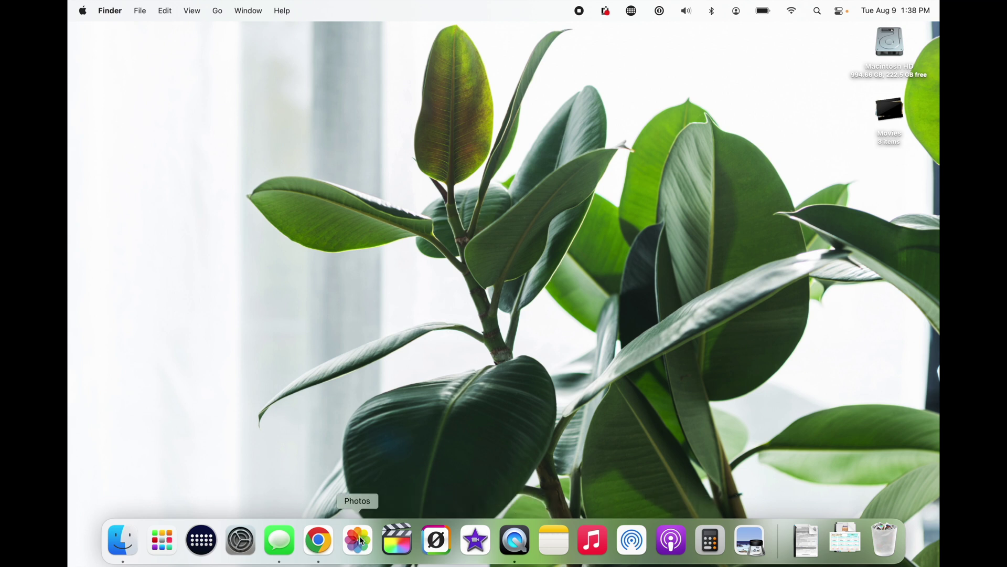
{"action": "left_click", "coordinate": [327, 548]}
{"action": "left_click", "coordinate": [878, 128]}
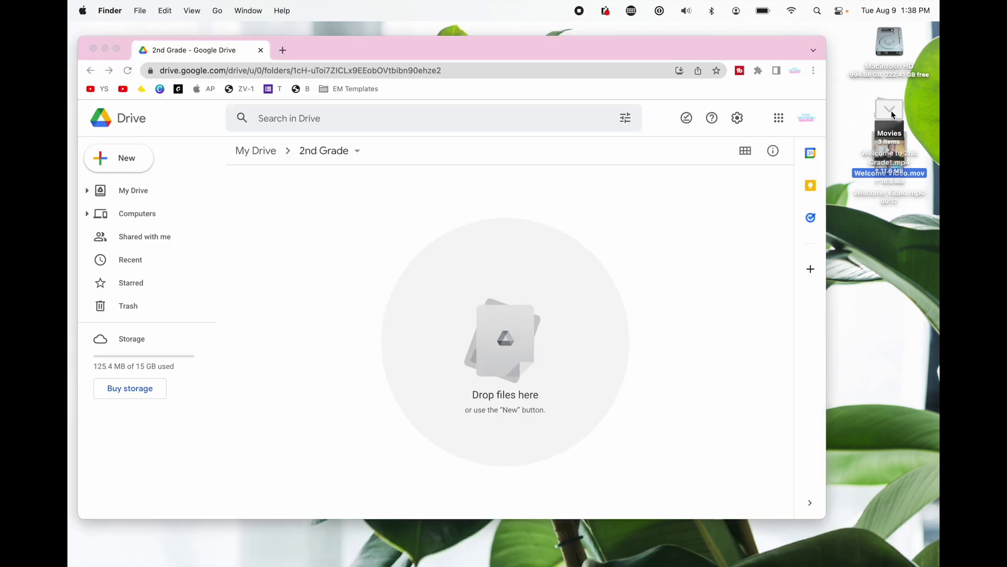
{"action": "left_click_drag", "start_coordinate": [893, 184], "coordinate": [474, 287]}
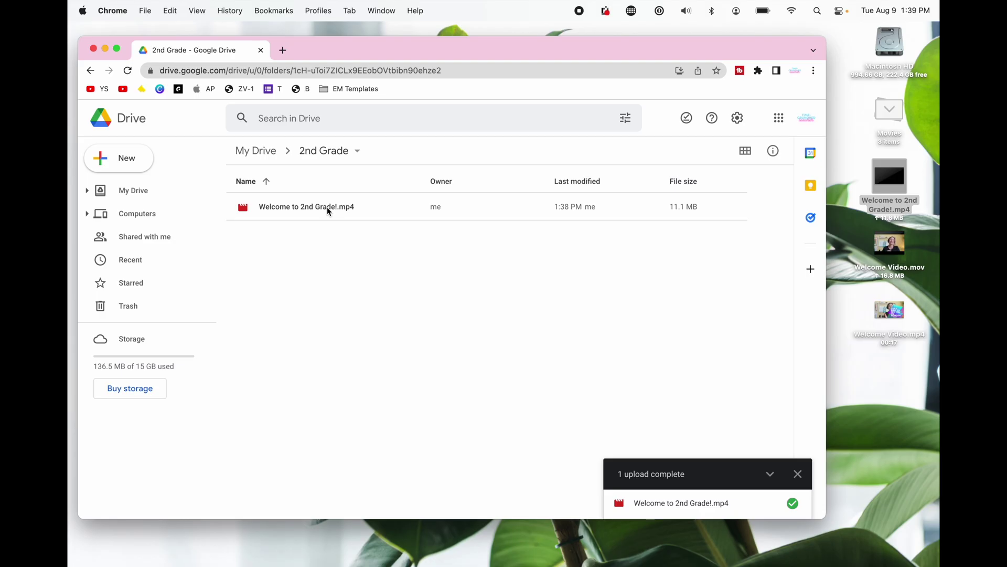
{"action": "left_click", "coordinate": [326, 207]}
{"action": "double_click", "coordinate": [326, 207]}
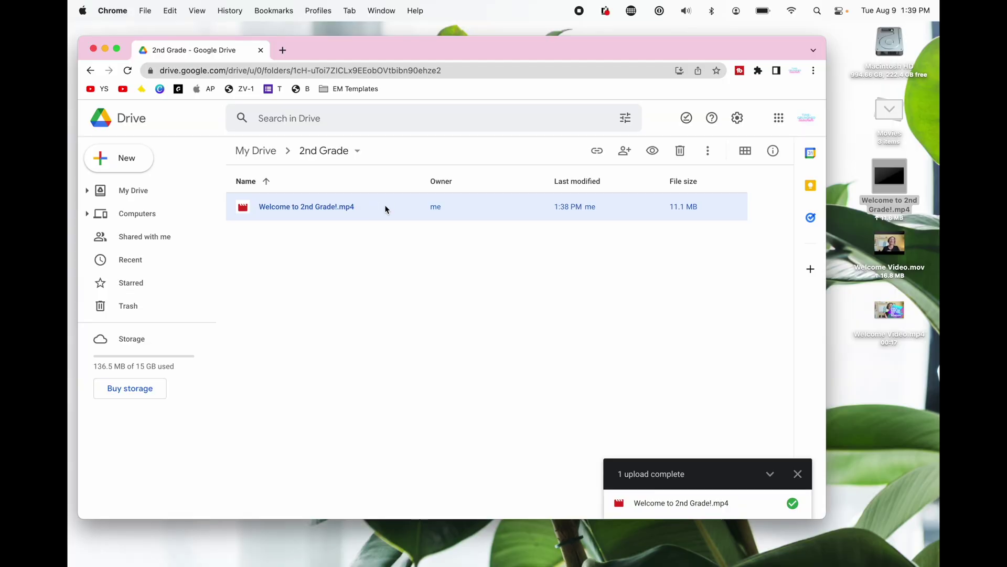
Set the video's general access to Anyone with the link as Viewer and copy its share link
{"action": "right_click", "coordinate": [385, 205]}
{"action": "left_click", "coordinate": [472, 260]}
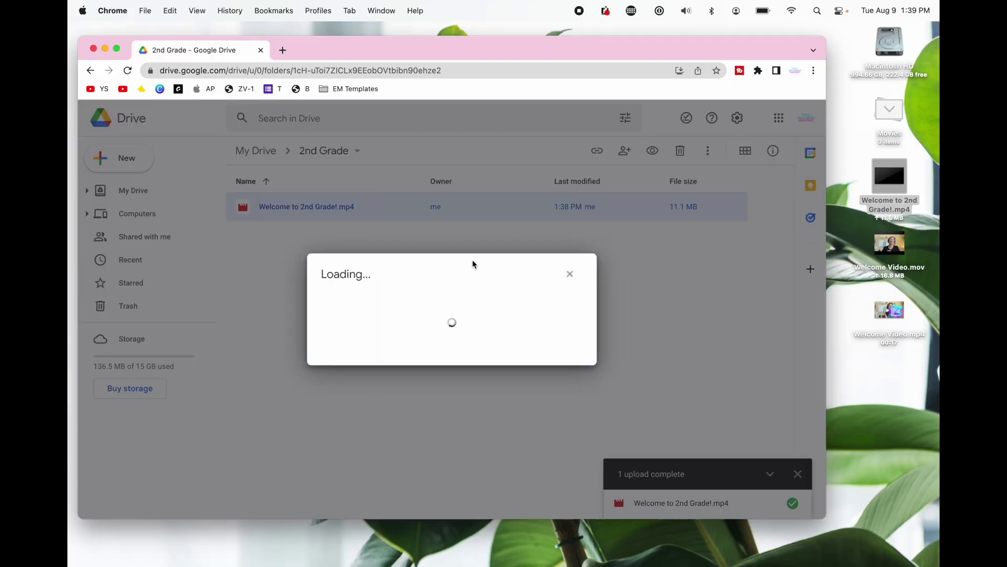
{"action": "left_click", "coordinate": [388, 384]}
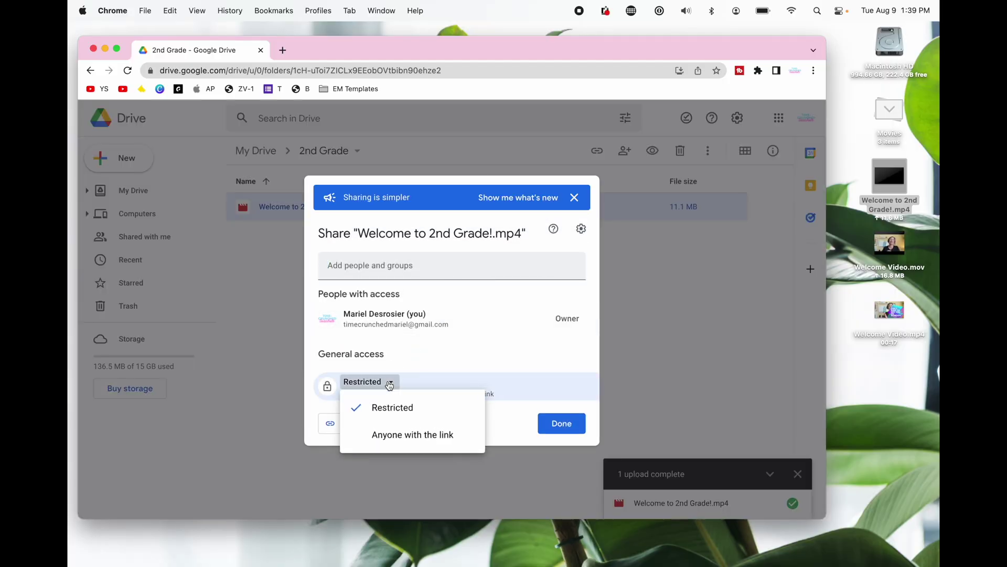
{"action": "left_click", "coordinate": [397, 431]}
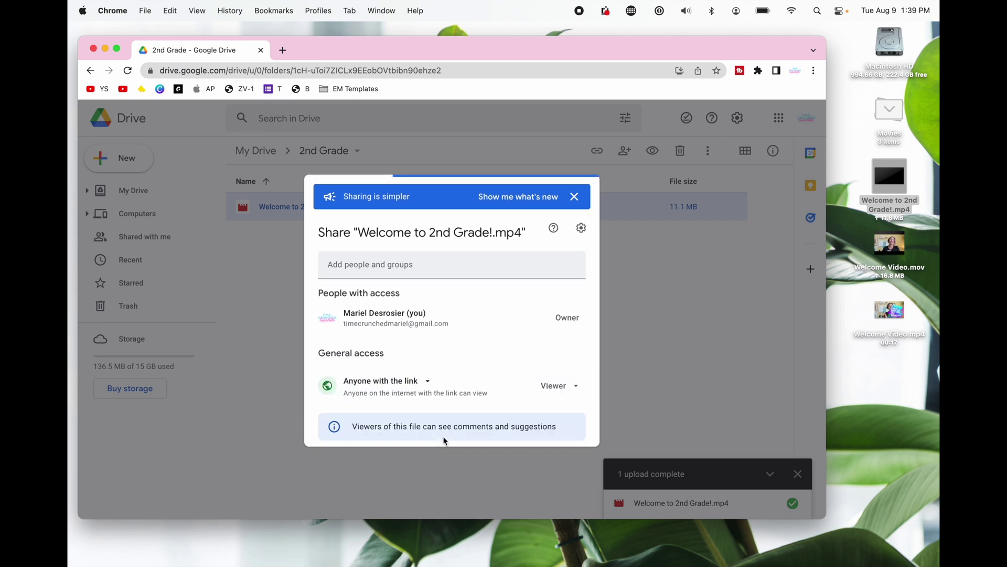
{"action": "left_click", "coordinate": [579, 372]}
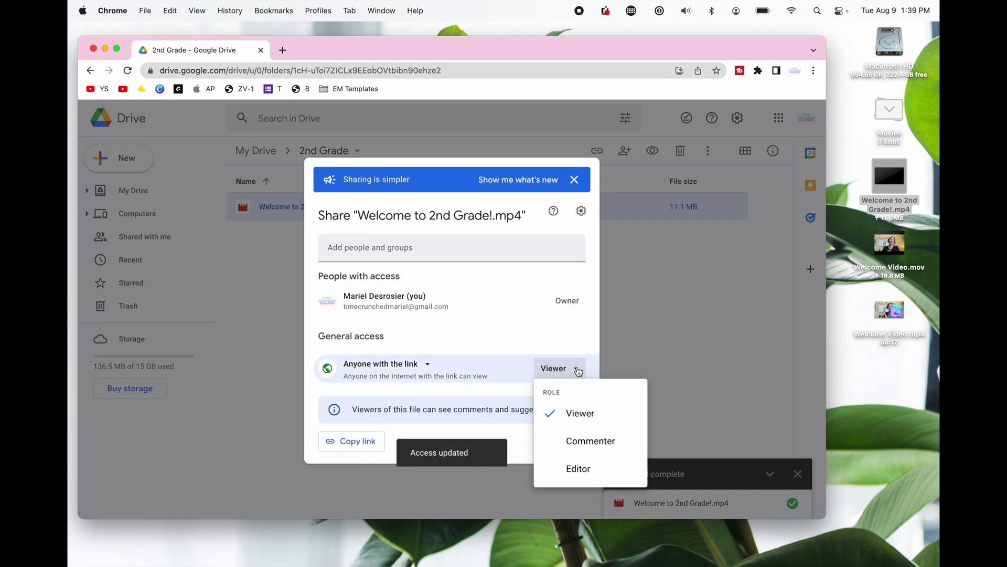
{"action": "left_click", "coordinate": [579, 372]}
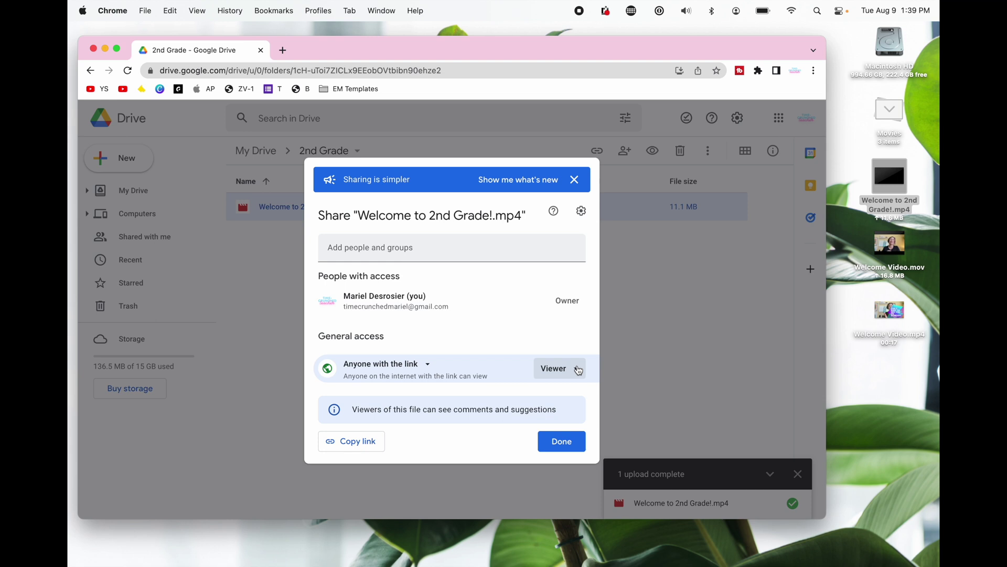
{"action": "left_click", "coordinate": [365, 447]}
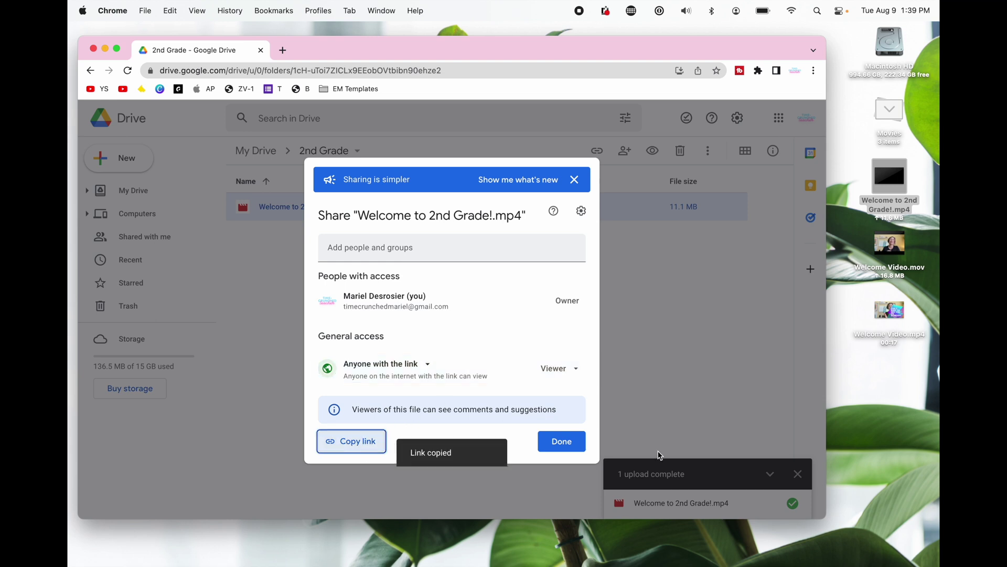
{"action": "left_click", "coordinate": [561, 441]}
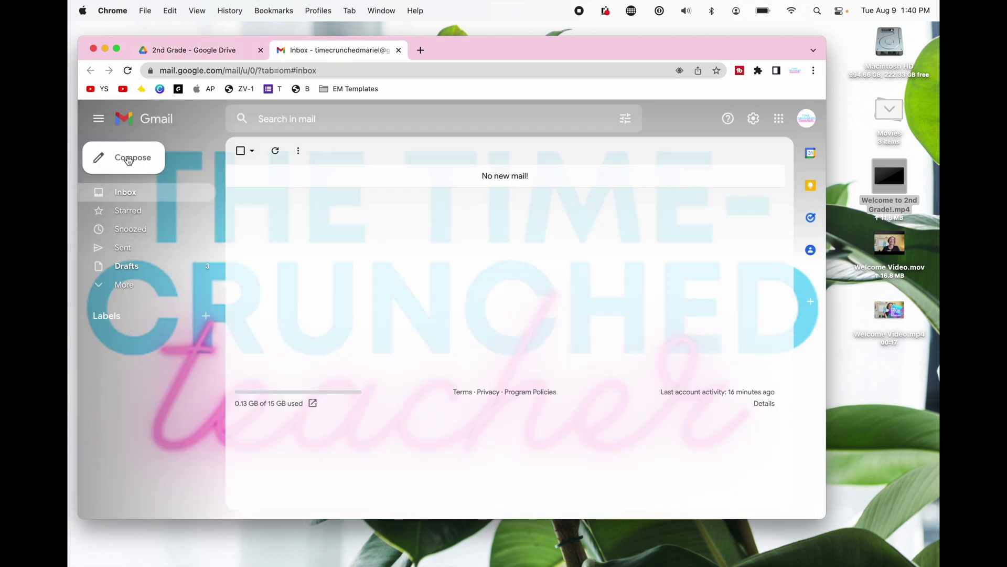
Compose a new email with 'Welcome!' in the body, linked to the copied Drive URL
{"action": "left_click", "coordinate": [128, 159]}
{"action": "left_click", "coordinate": [473, 288]}
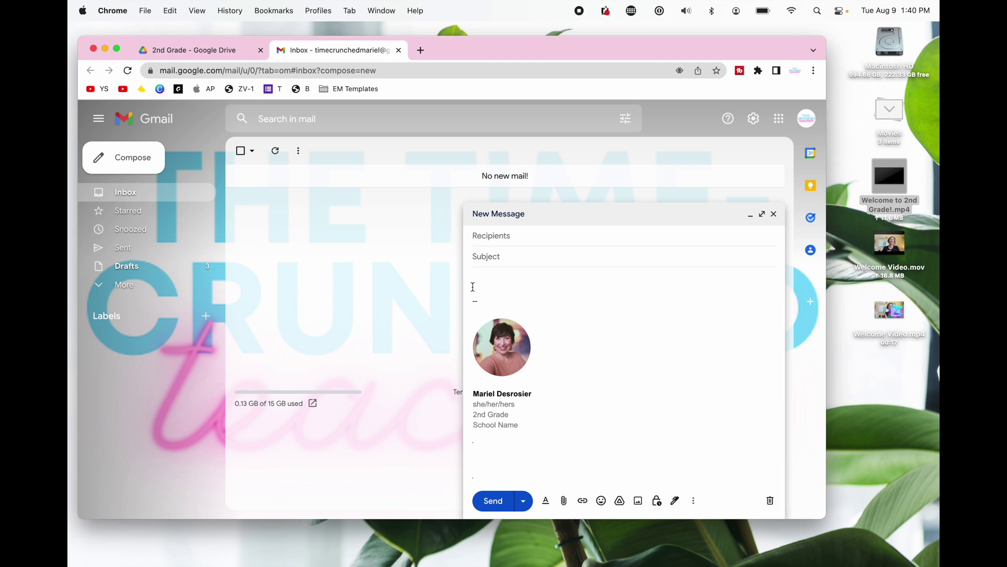
{"action": "type", "text": "Welcome!"}
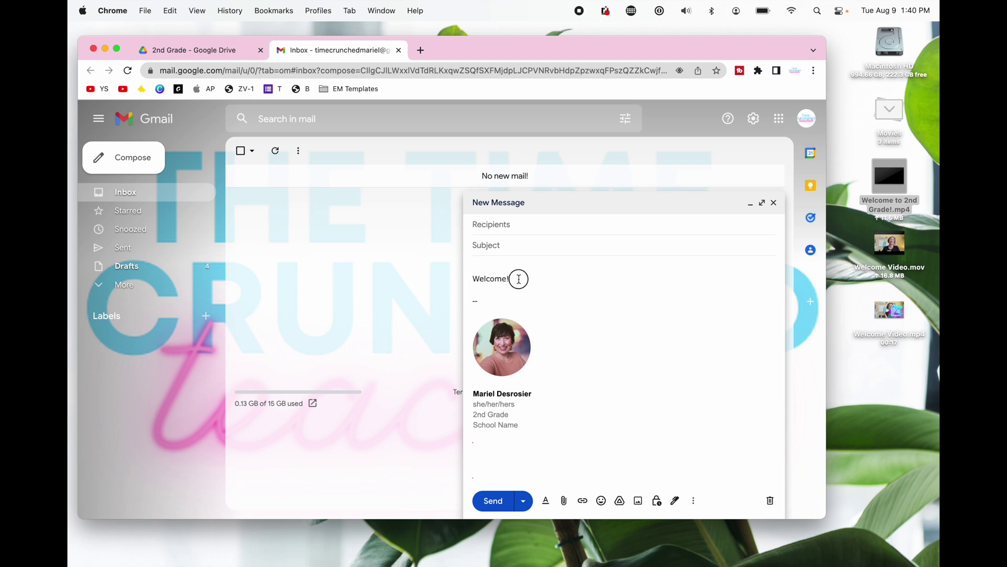
{"action": "left_click_drag", "start_coordinate": [519, 279], "coordinate": [473, 281]}
{"action": "left_click", "coordinate": [584, 501]}
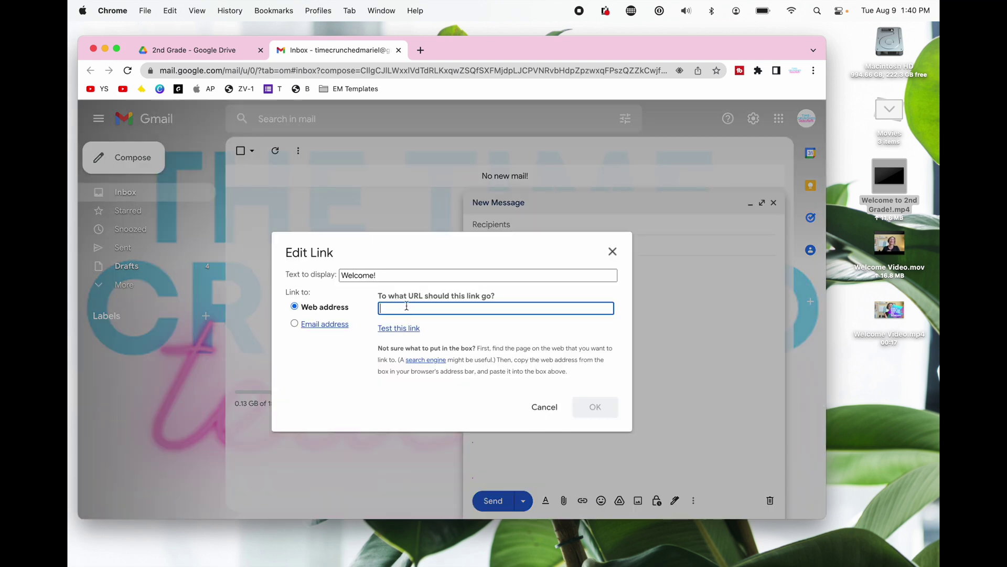
{"action": "key", "text": "super+v"}
{"action": "left_click", "coordinate": [595, 407]}
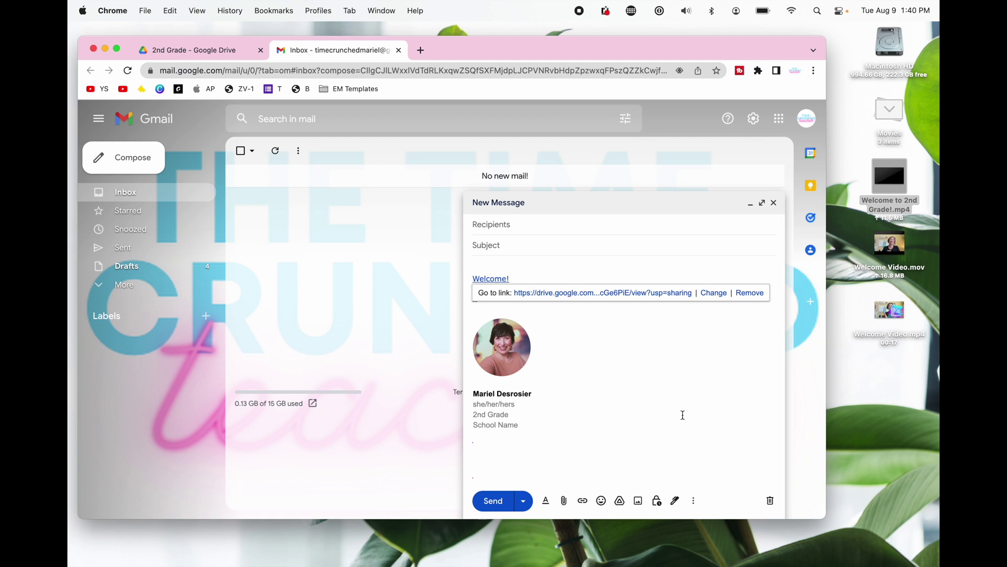
Insert Welcome to 2nd Grade!.mp4 from Drive as a link chip and dismiss its preview
{"action": "left_click", "coordinate": [619, 501]}
{"action": "left_click", "coordinate": [237, 350]}
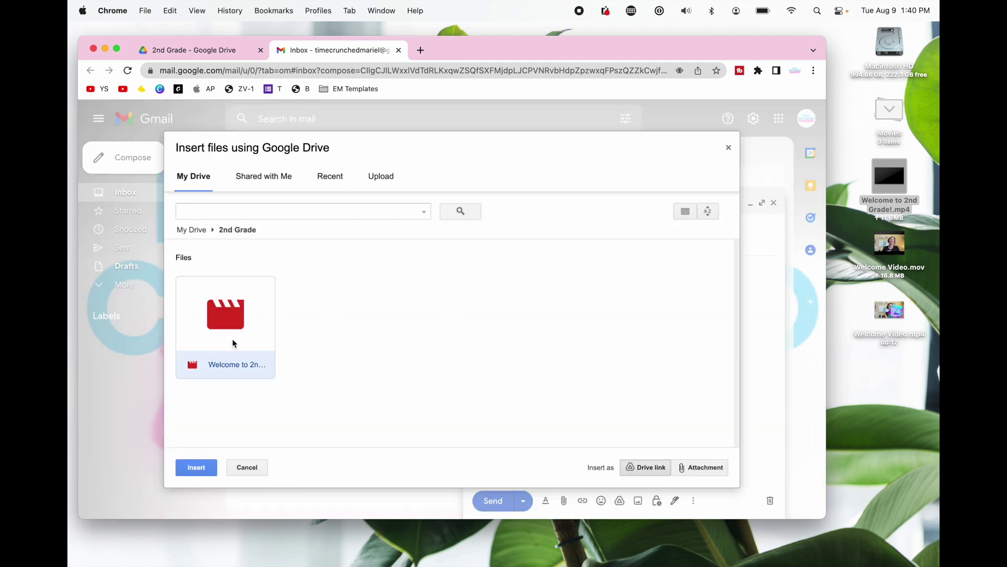
{"action": "left_click", "coordinate": [197, 466]}
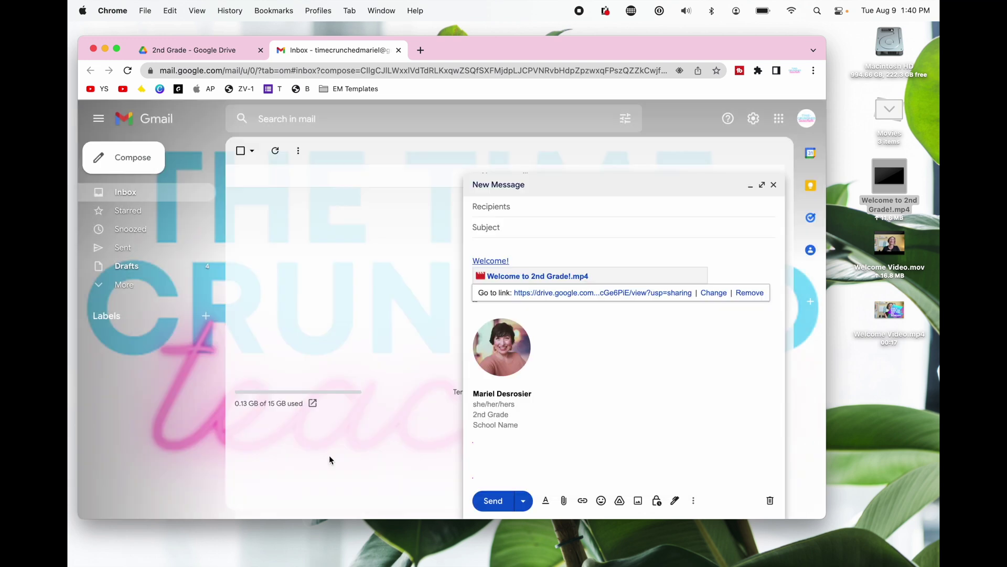
{"action": "left_click", "coordinate": [656, 345]}
{"action": "left_click", "coordinate": [514, 247]}
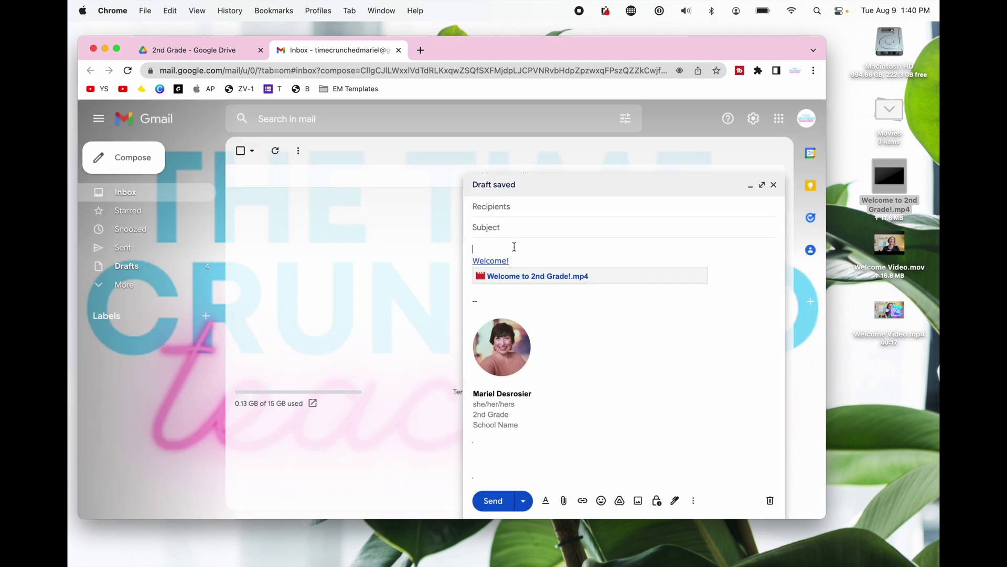